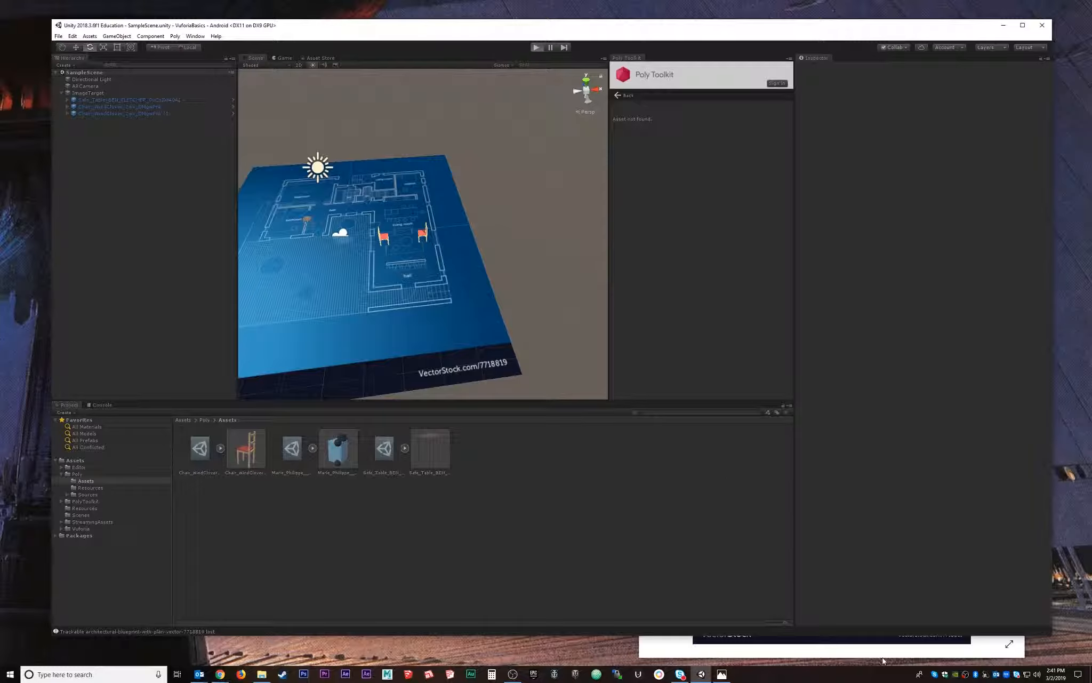
Bring the blueprint image forward for the AR camera and stop the play-mode preview of the scene.
click(695, 650)
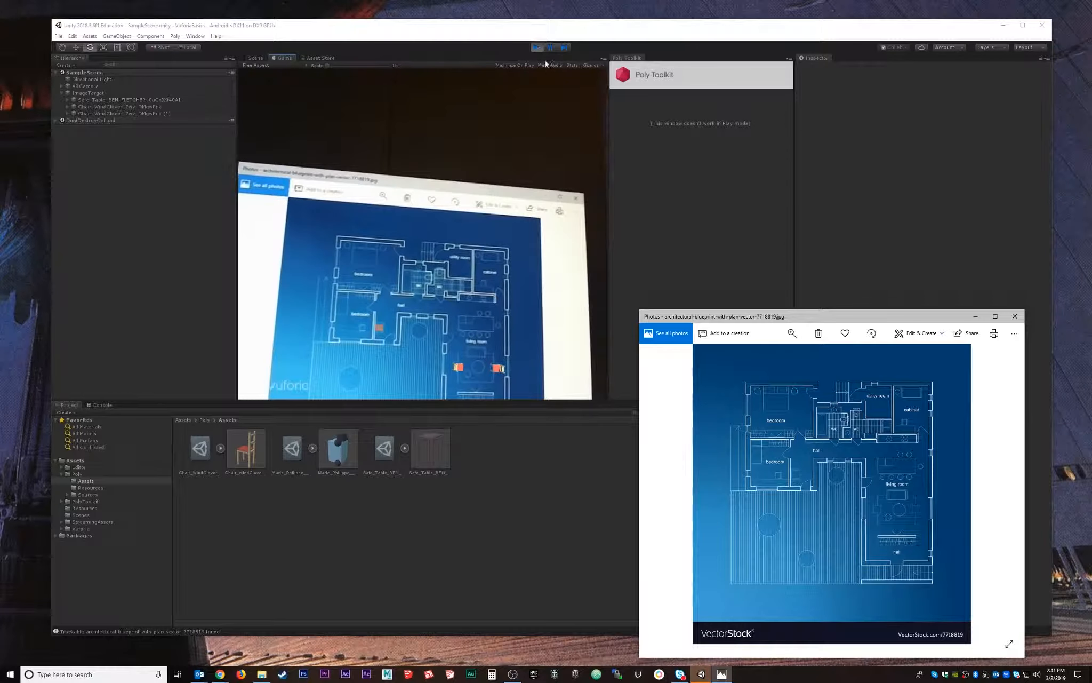
click(535, 47)
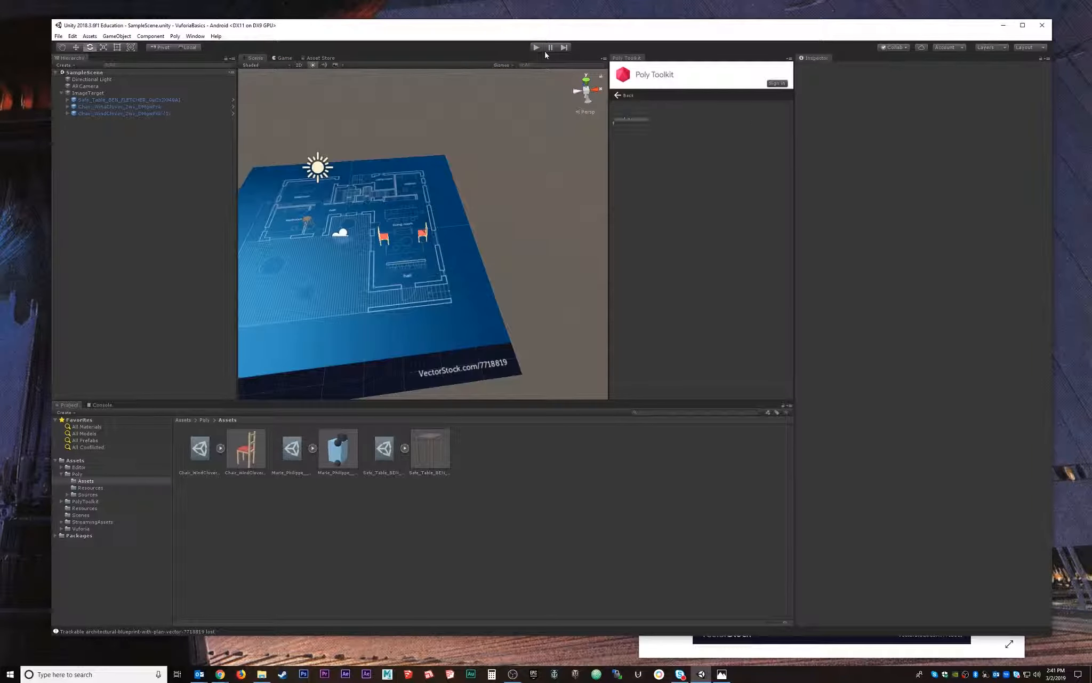
Open the External Tools preferences with the Android SDK settings and close the TMP Importer window.
click(60, 37)
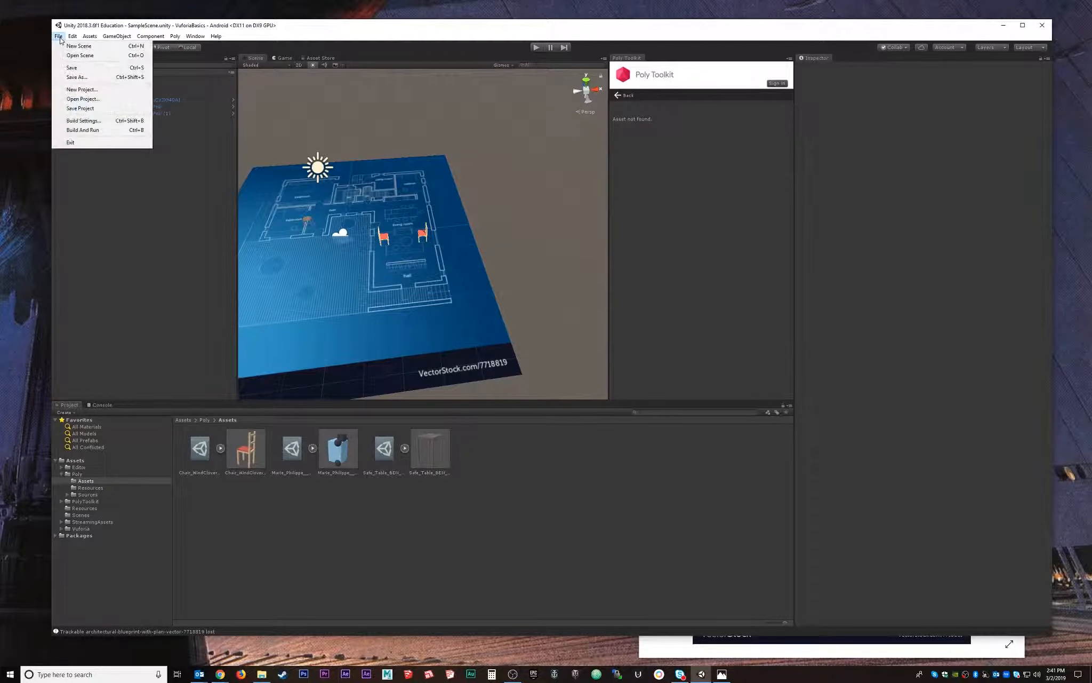
mouse_move(77, 41)
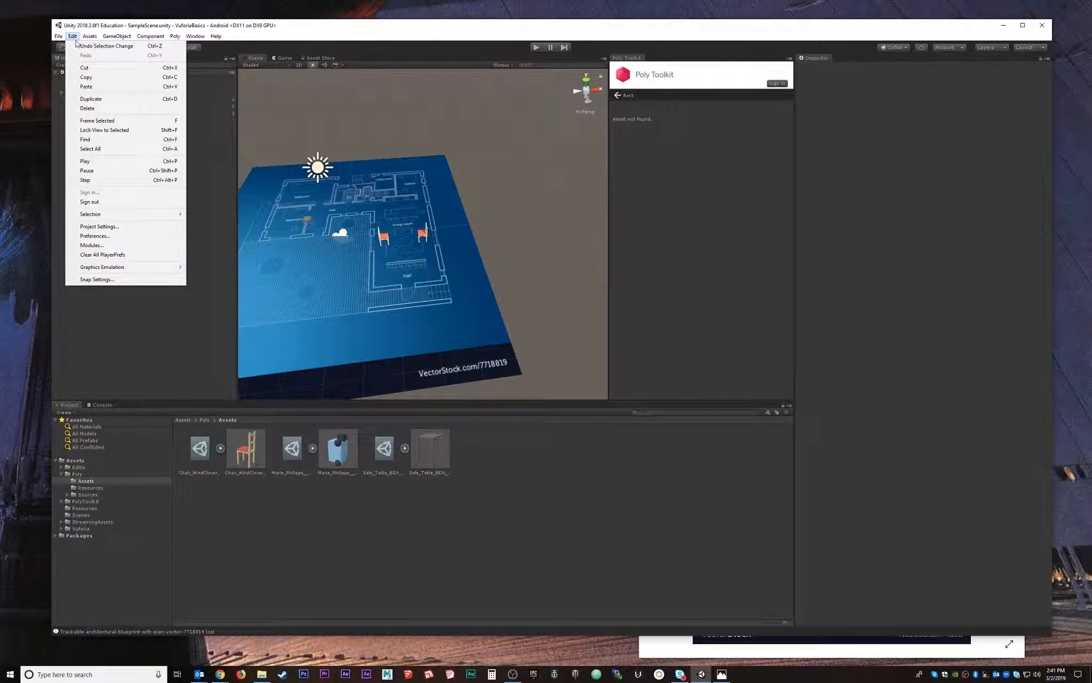
click(103, 238)
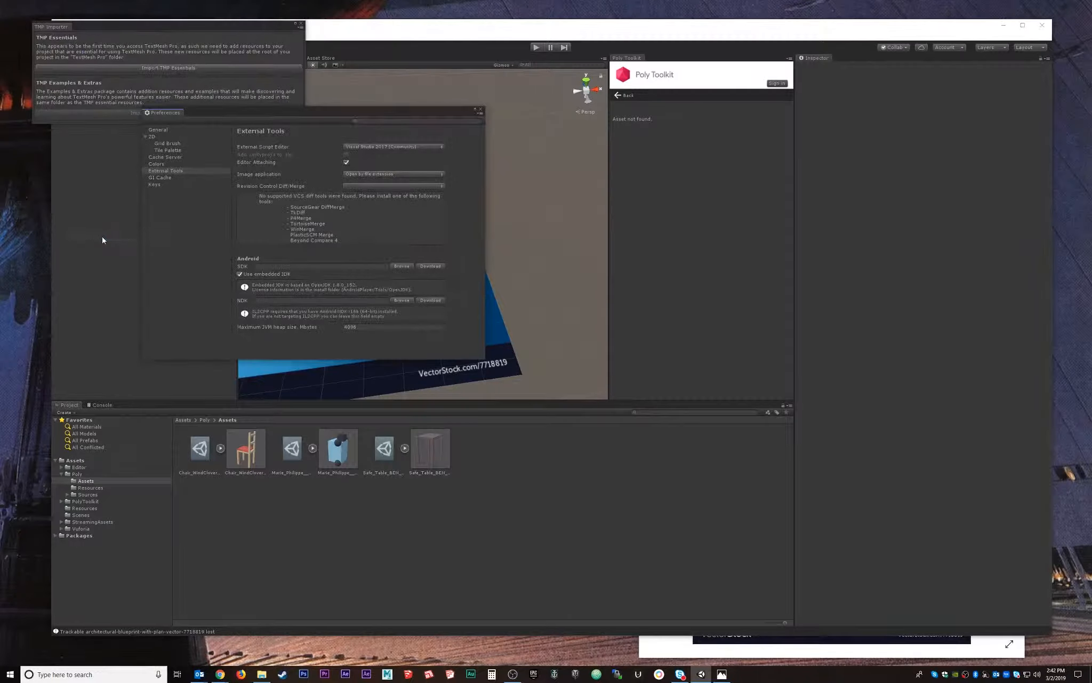
drag(256, 112, 331, 92)
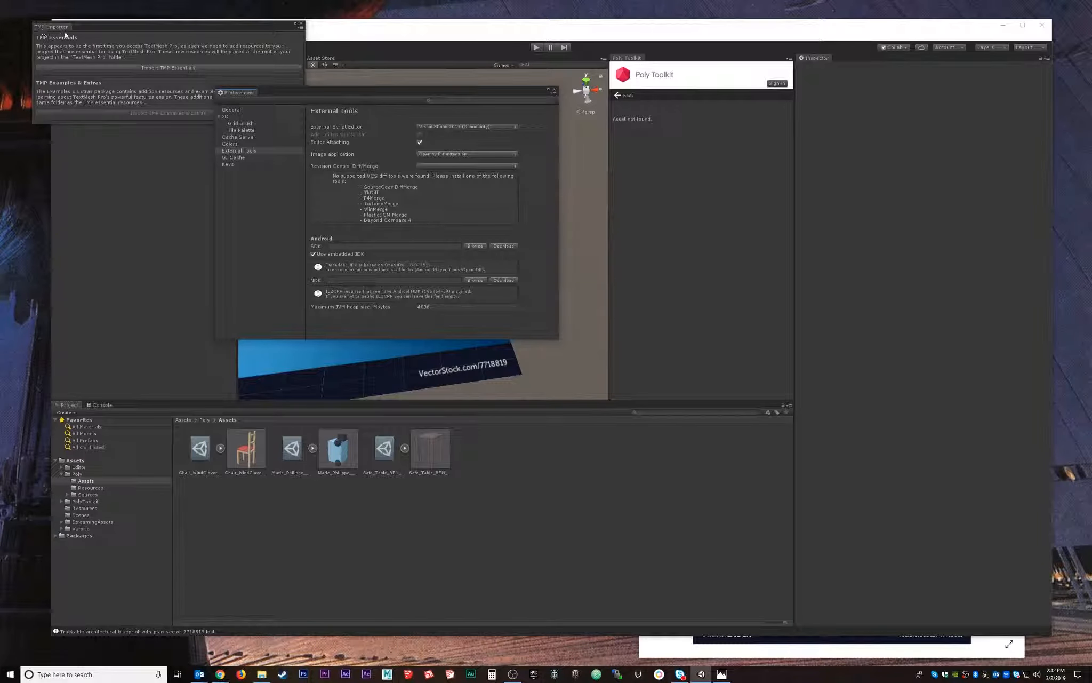
click(301, 25)
drag(324, 94, 285, 81)
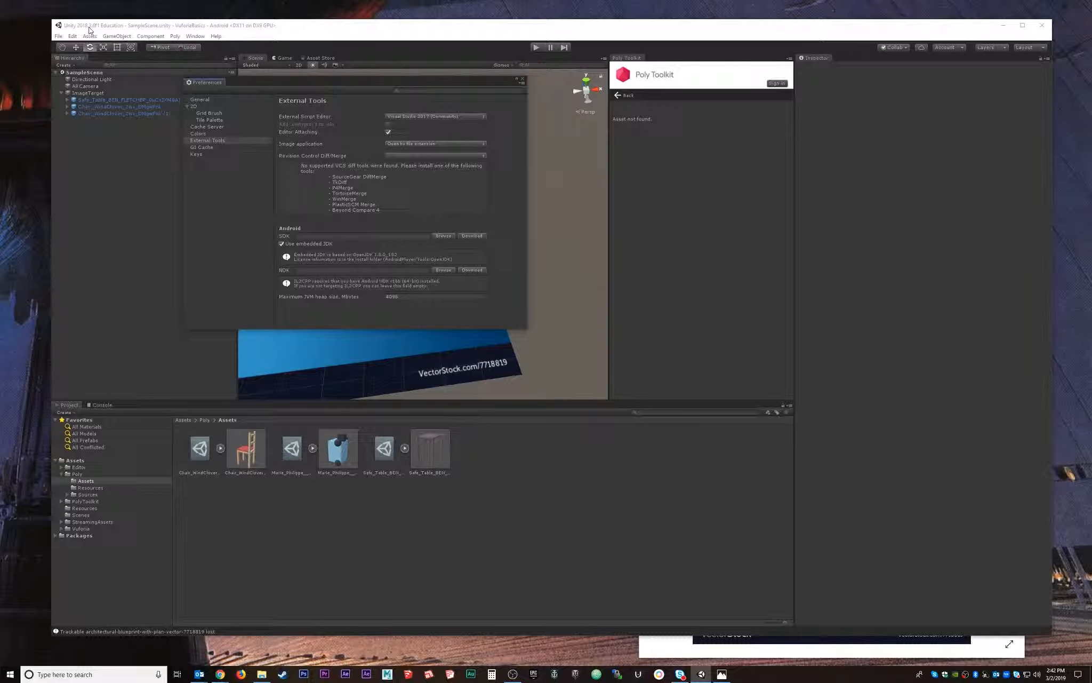
mouse_move(318, 87)
mouse_down()
mouse_move(360, 84)
mouse_move(304, 76)
mouse_move(299, 103)
mouse_move(337, 81)
mouse_up()
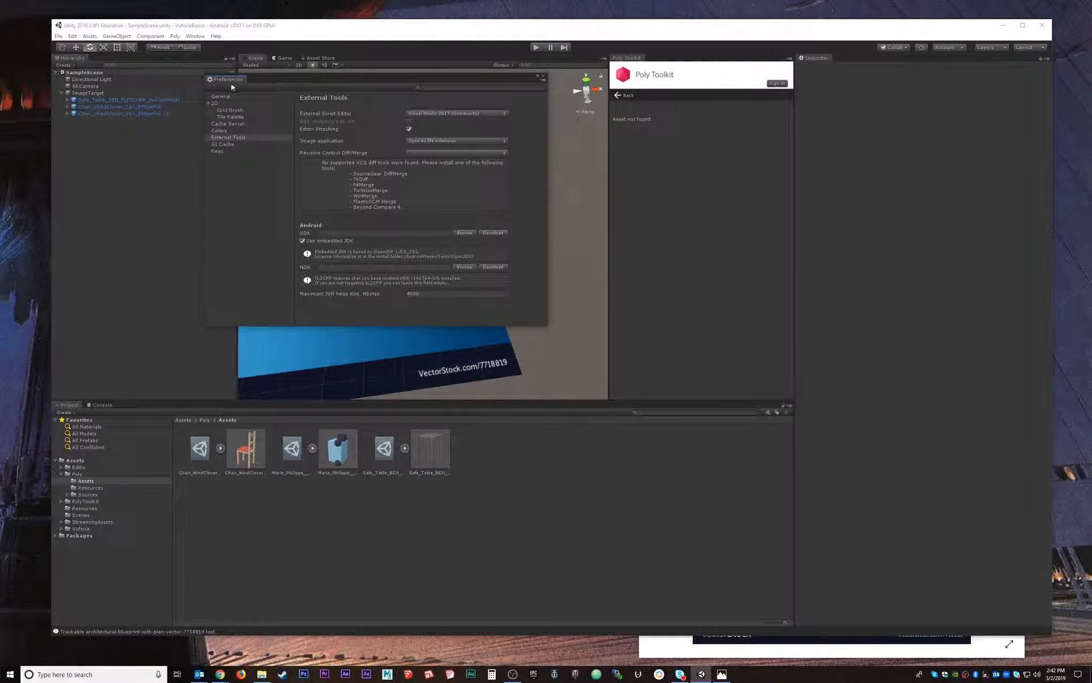
click(231, 138)
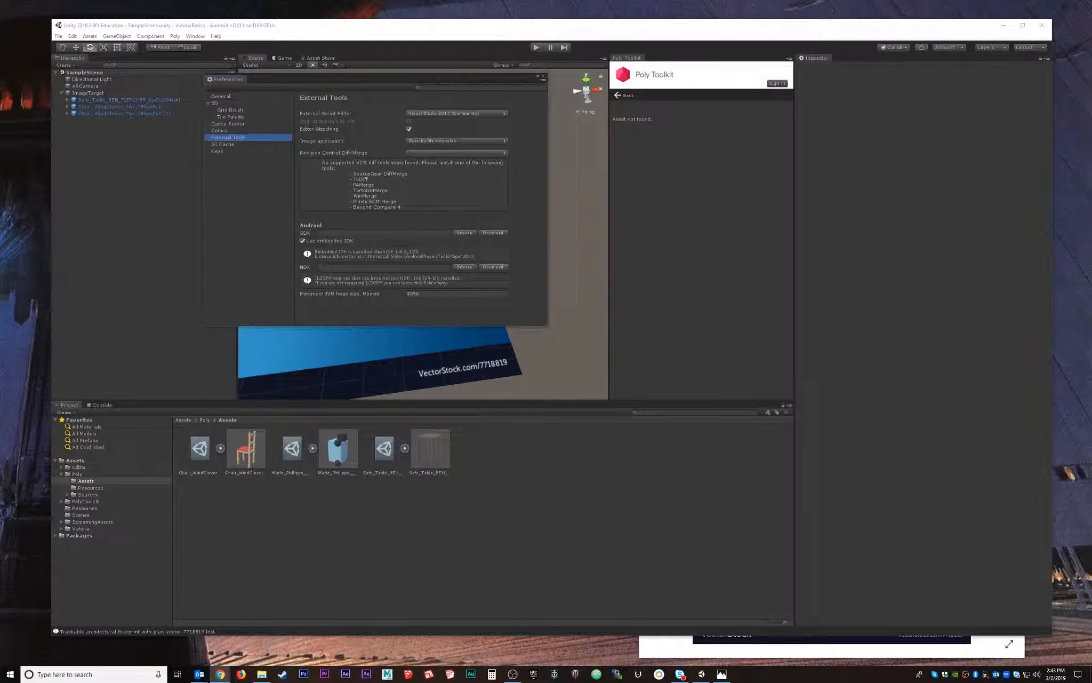
Switch to the browser and download Android Studio for Windows from the Android Developers site, agreeing to the terms and conditions.
drag(0, 54, 603, 39)
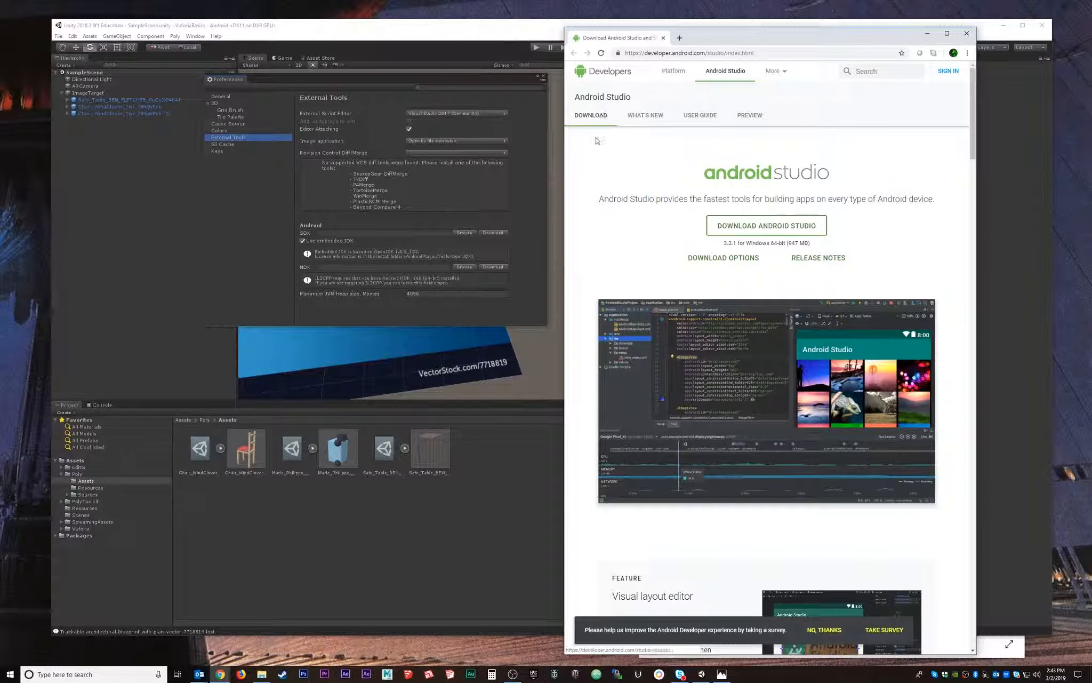
drag(788, 43, 783, 23)
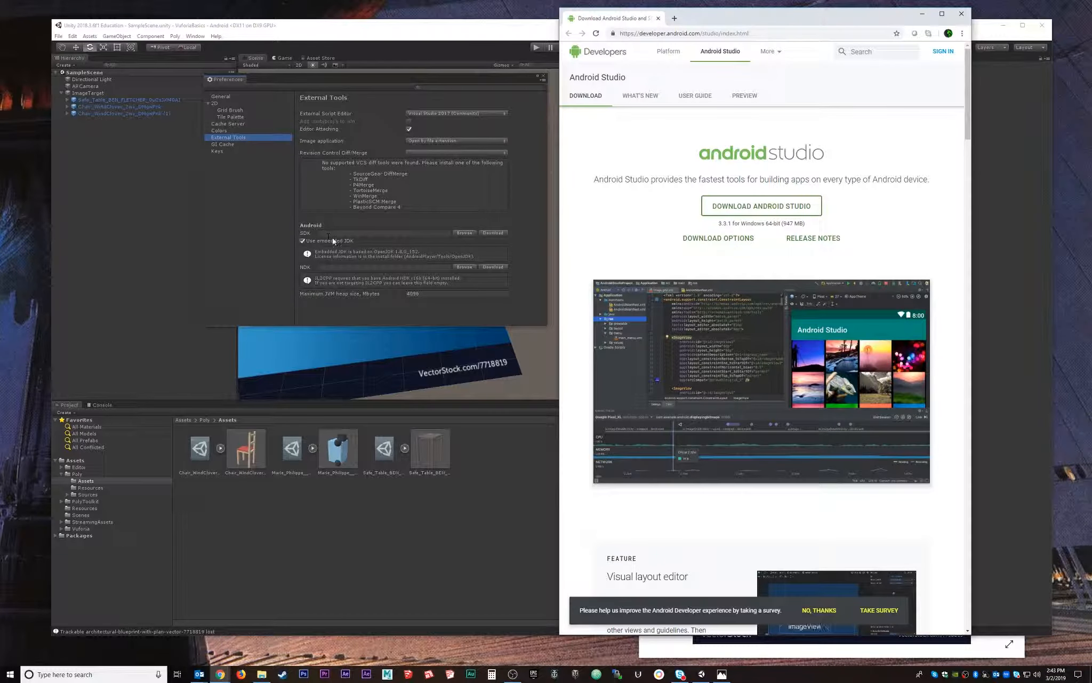
click(757, 211)
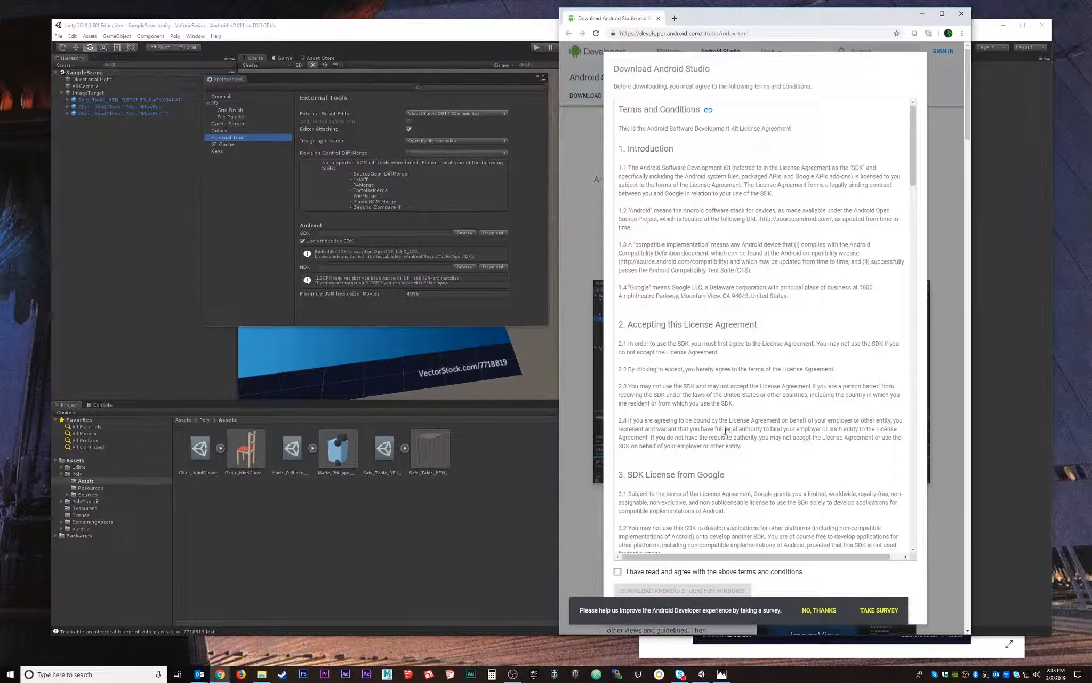
click(617, 572)
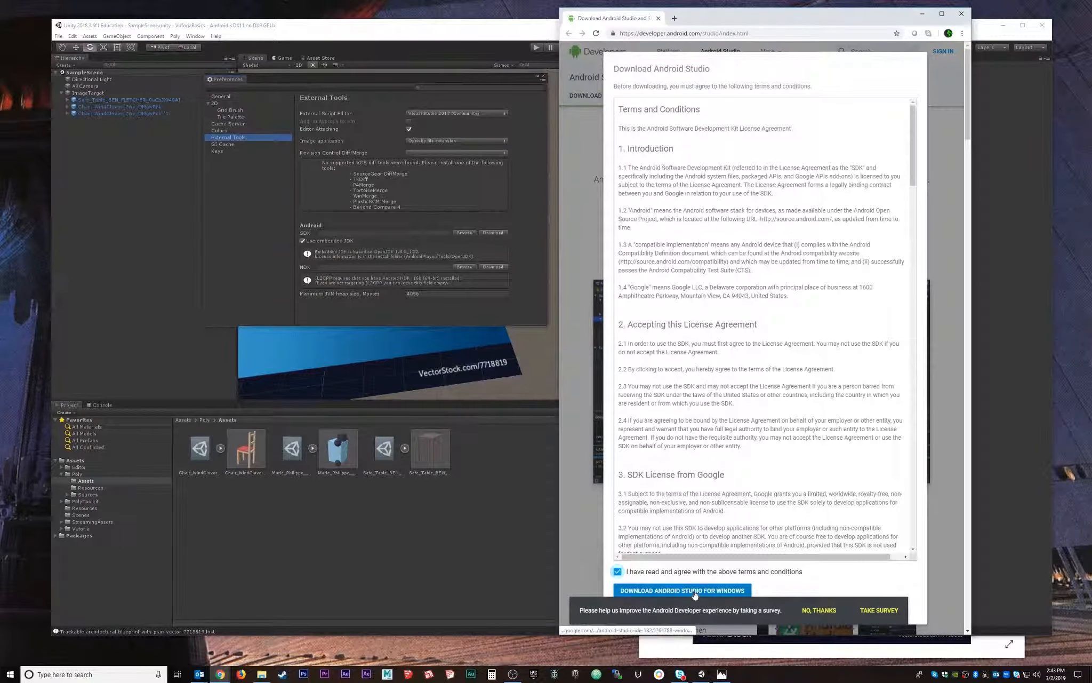
click(687, 590)
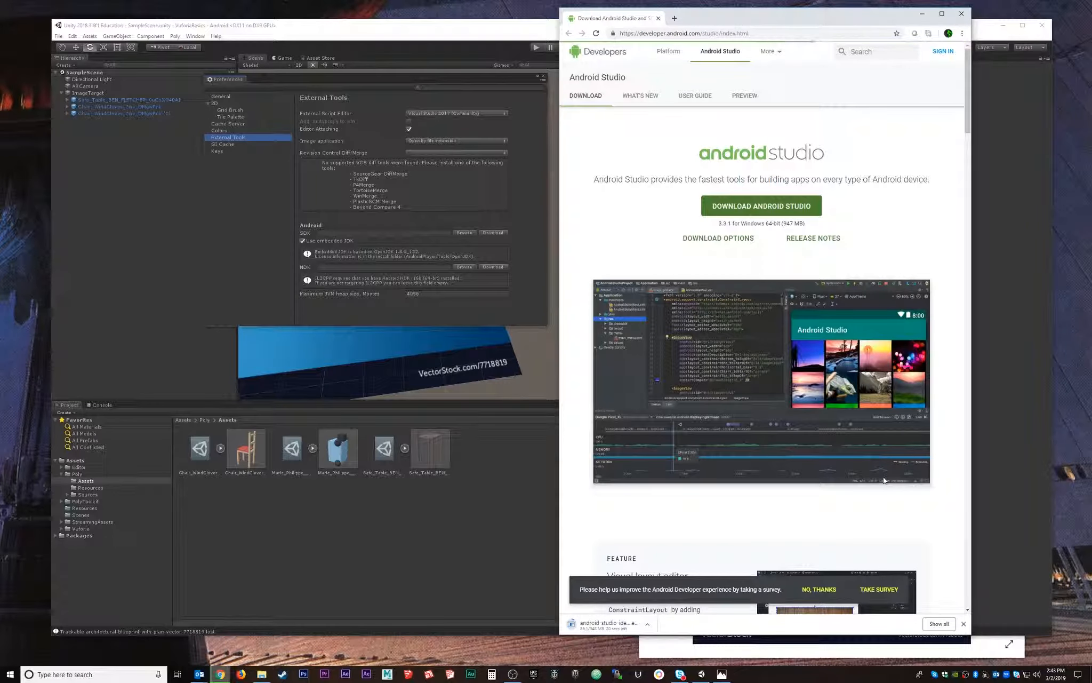
View the page's download options and open the downloaded Android Studio installer.
click(730, 236)
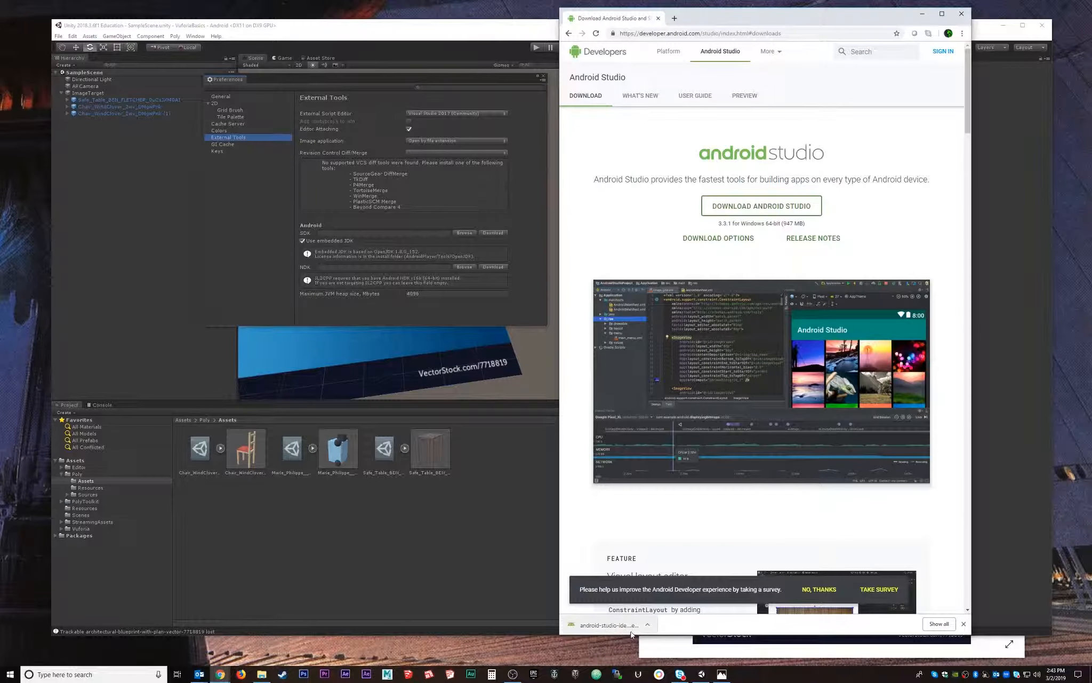
click(602, 625)
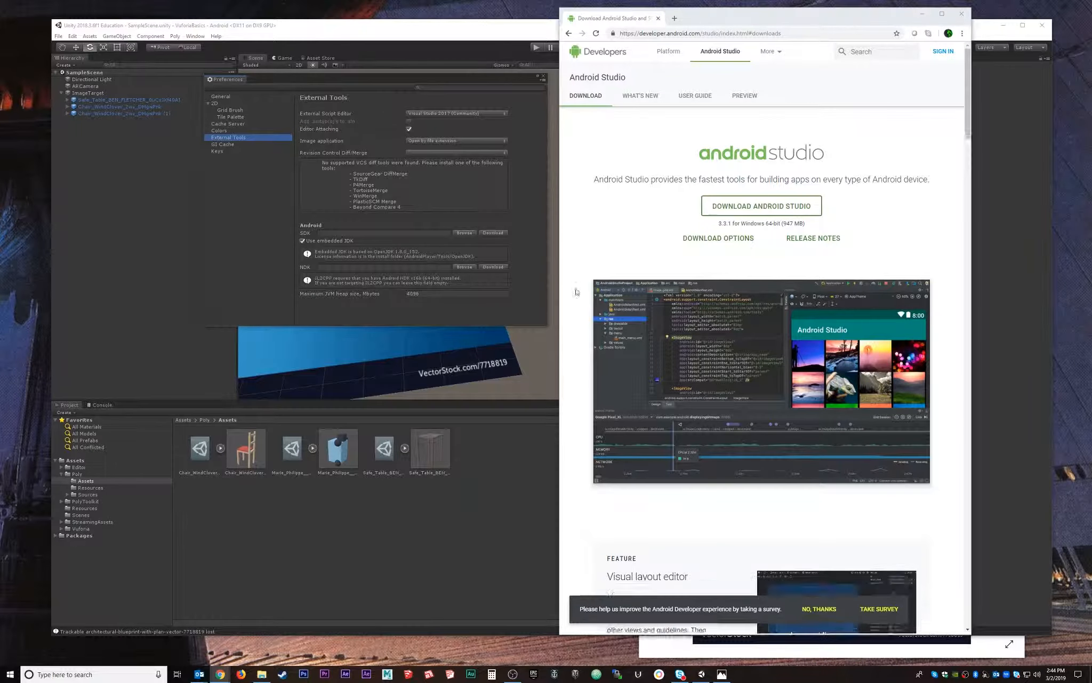
click(609, 244)
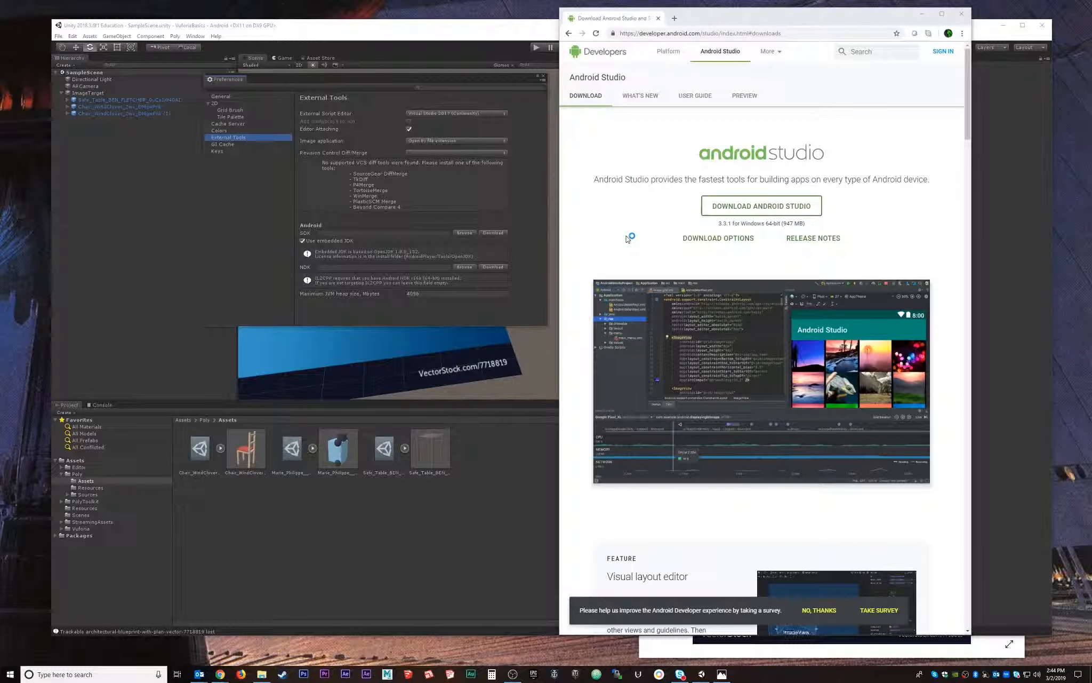
Find Android Studio with the Windows search and launch the desktop app.
key(super)
text(and)
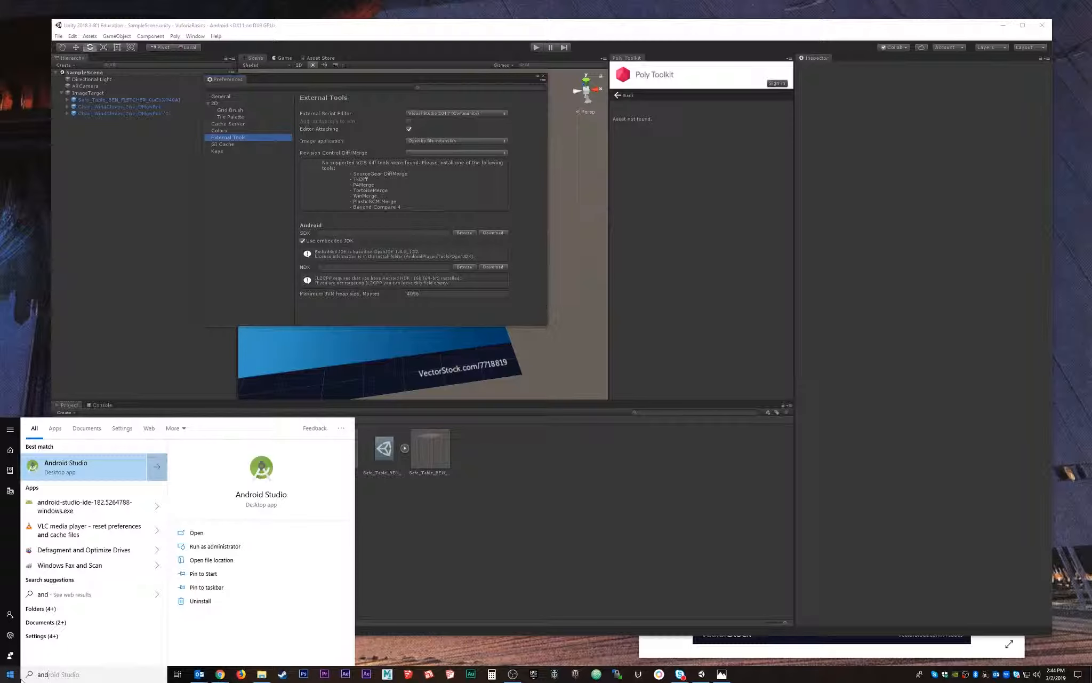
click(92, 467)
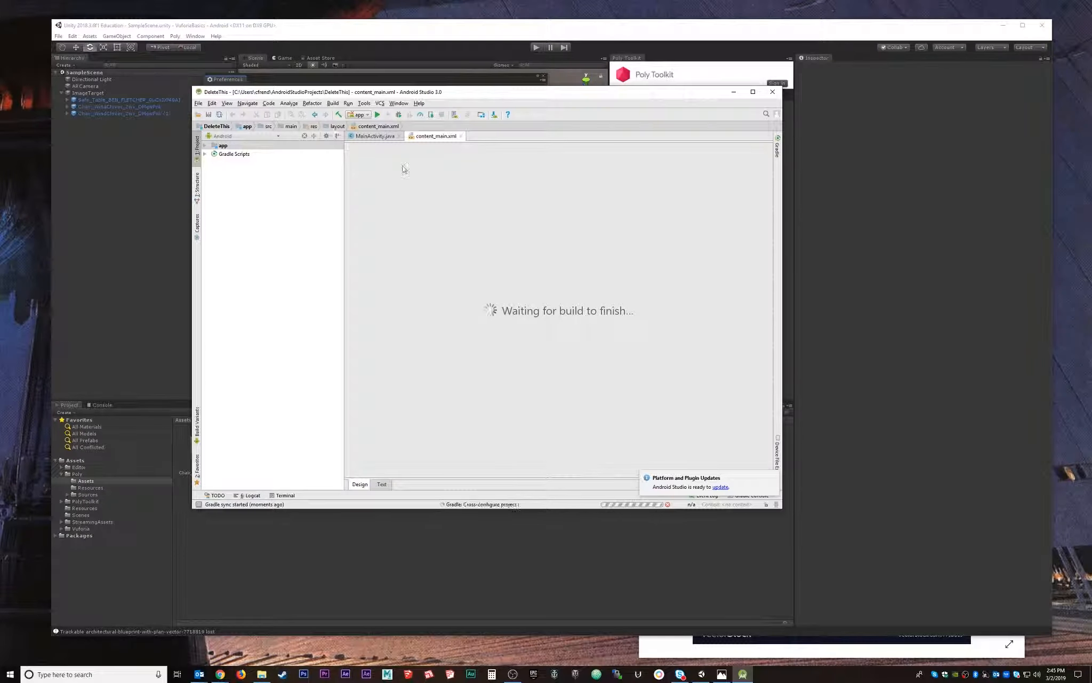
Create a new project named My Application for Phone and Tablet with minimum API 15 and an empty activity called MainActivity.
click(197, 103)
mouse_move(209, 113)
click(325, 112)
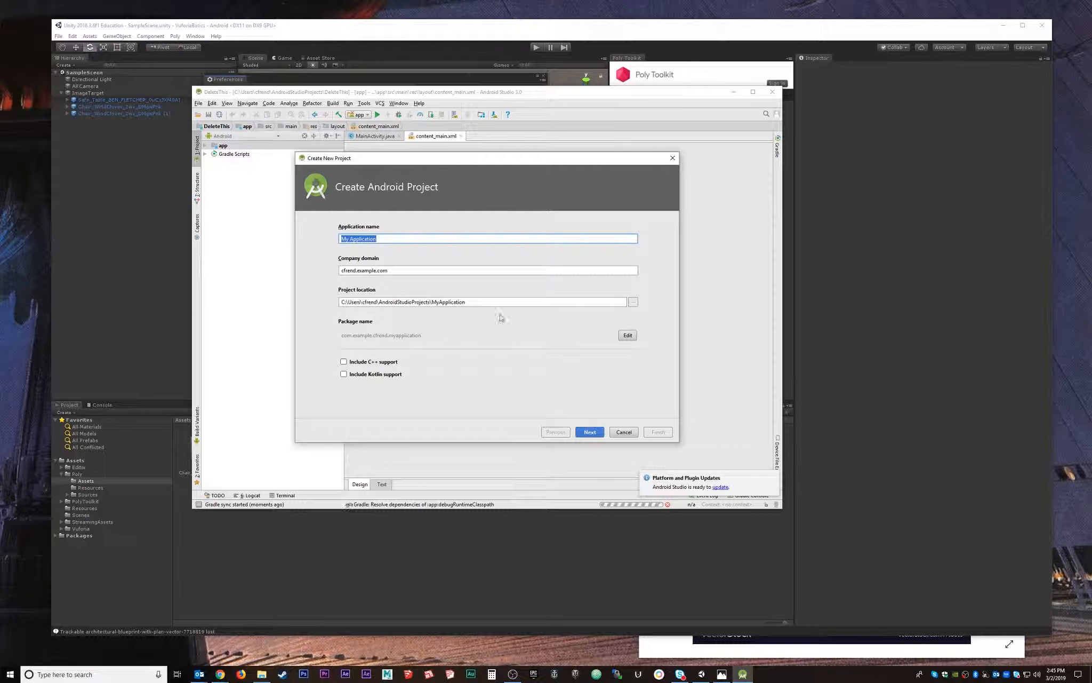
click(590, 432)
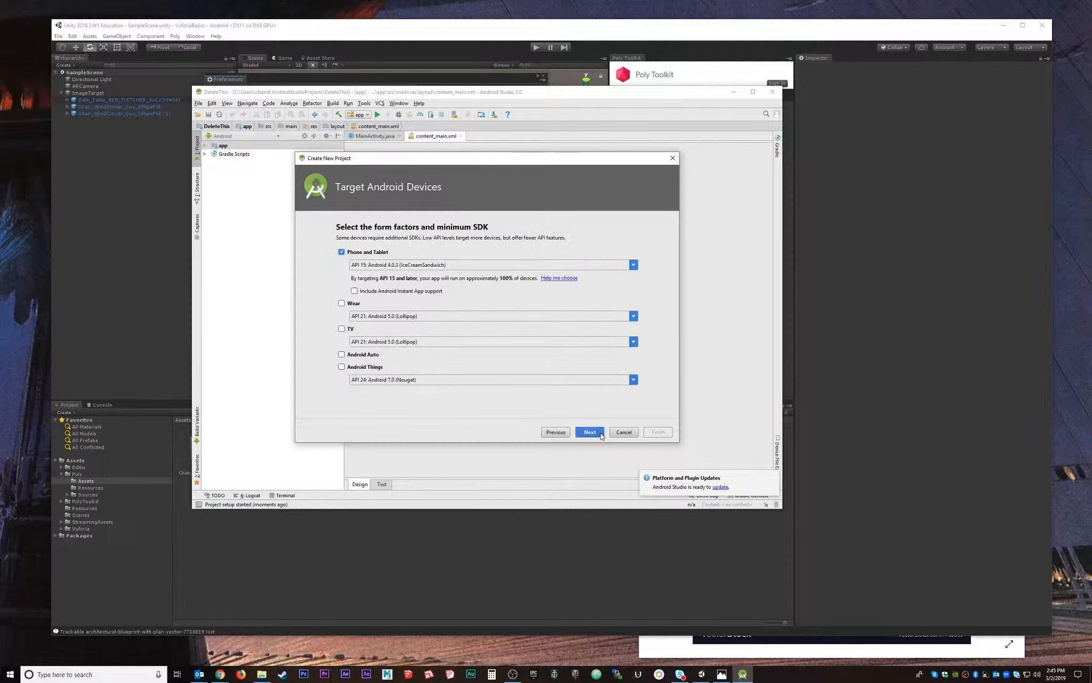
click(592, 435)
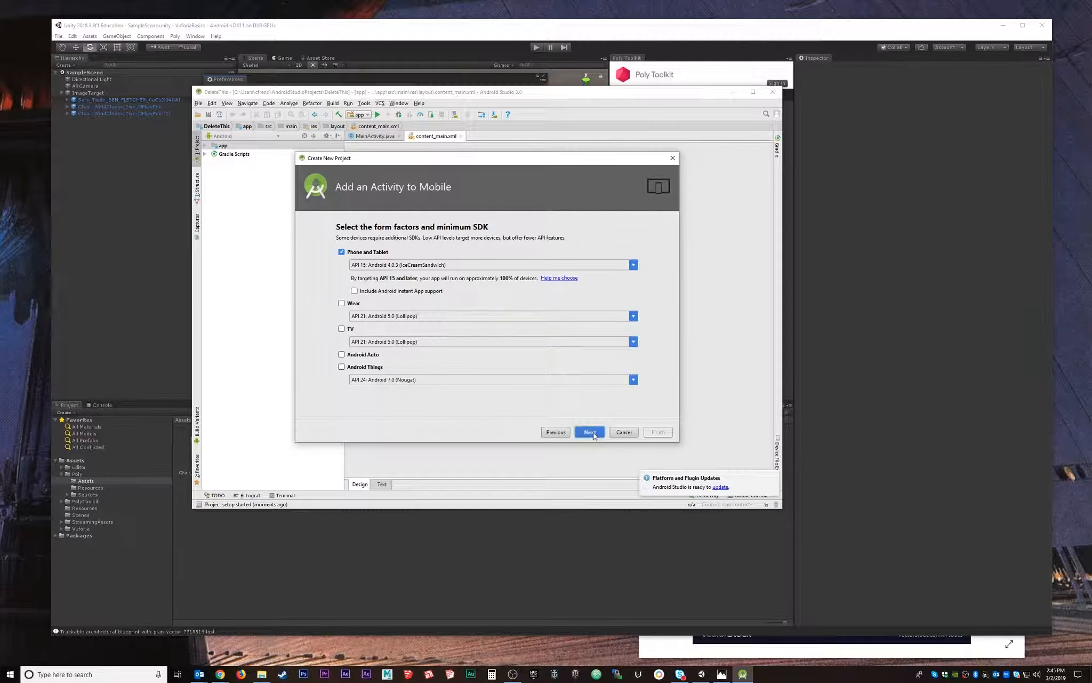
click(590, 432)
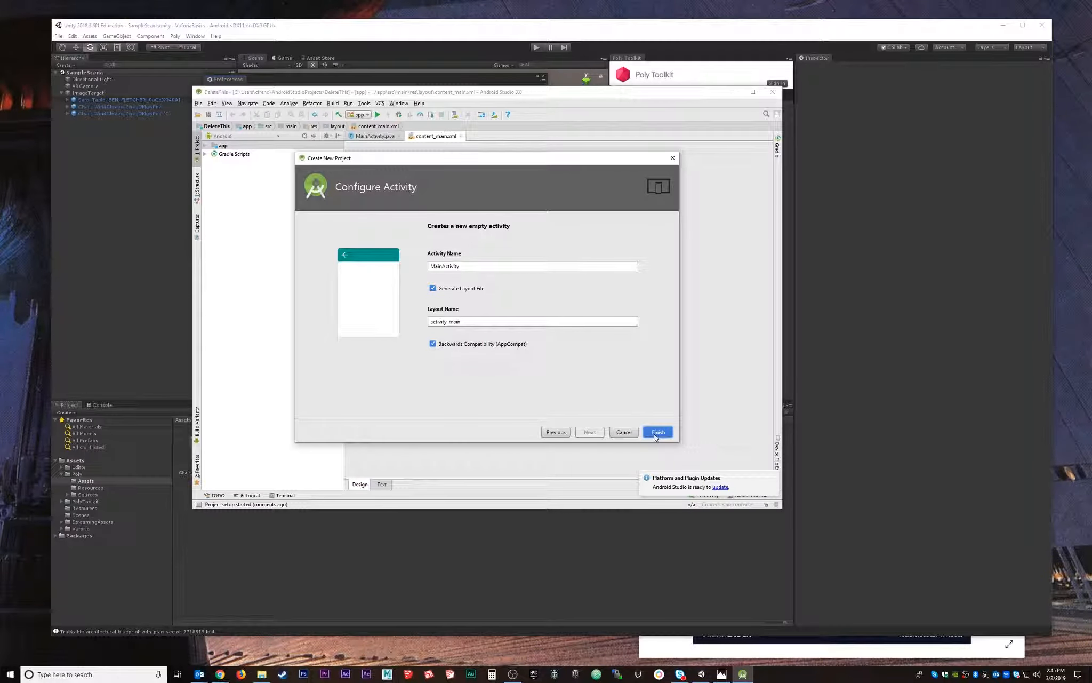
click(657, 432)
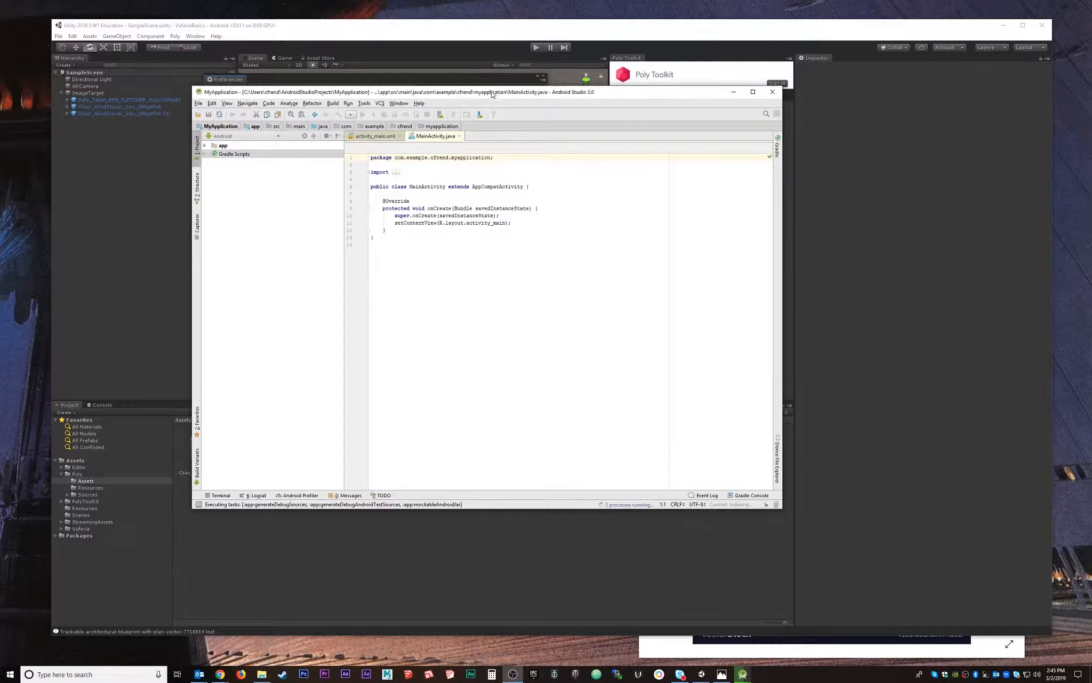
Use Find Action to search for "sdk" and open the SDK Manager for the new project.
mouse_move(491, 94)
mouse_down()
mouse_move(583, 105)
mouse_move(511, 97)
mouse_up()
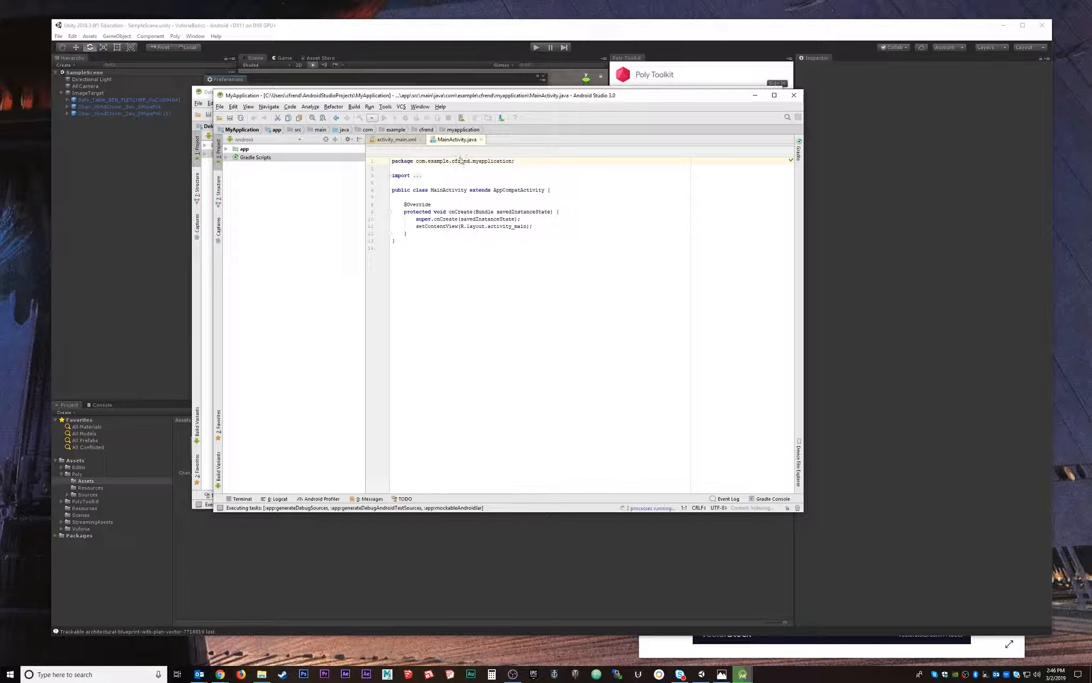
click(440, 107)
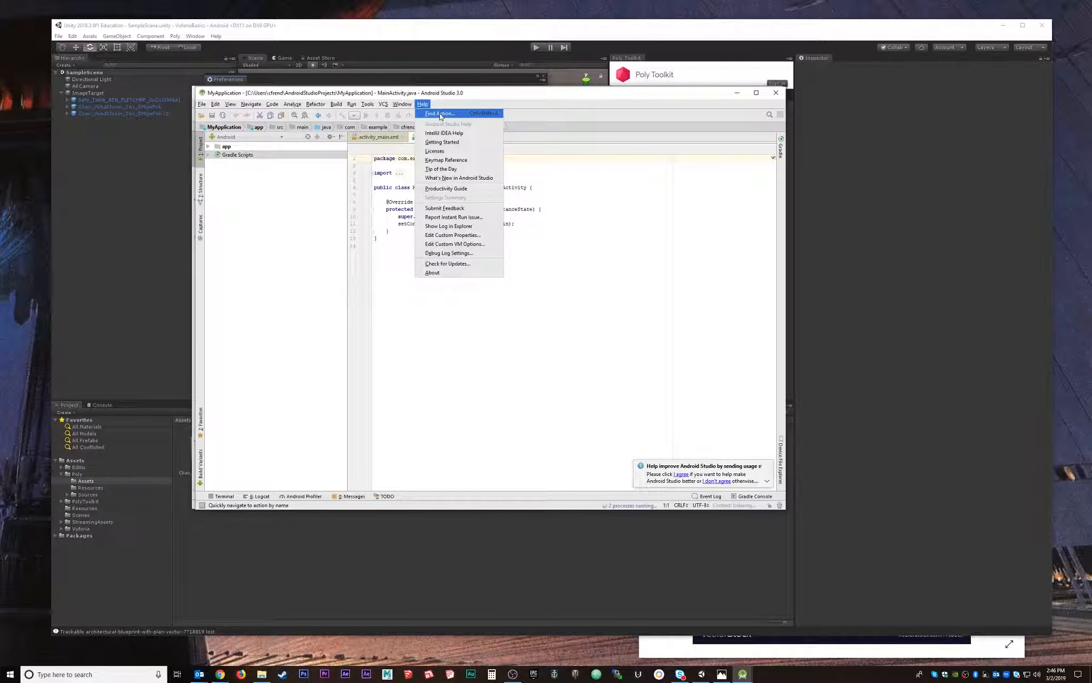
click(441, 114)
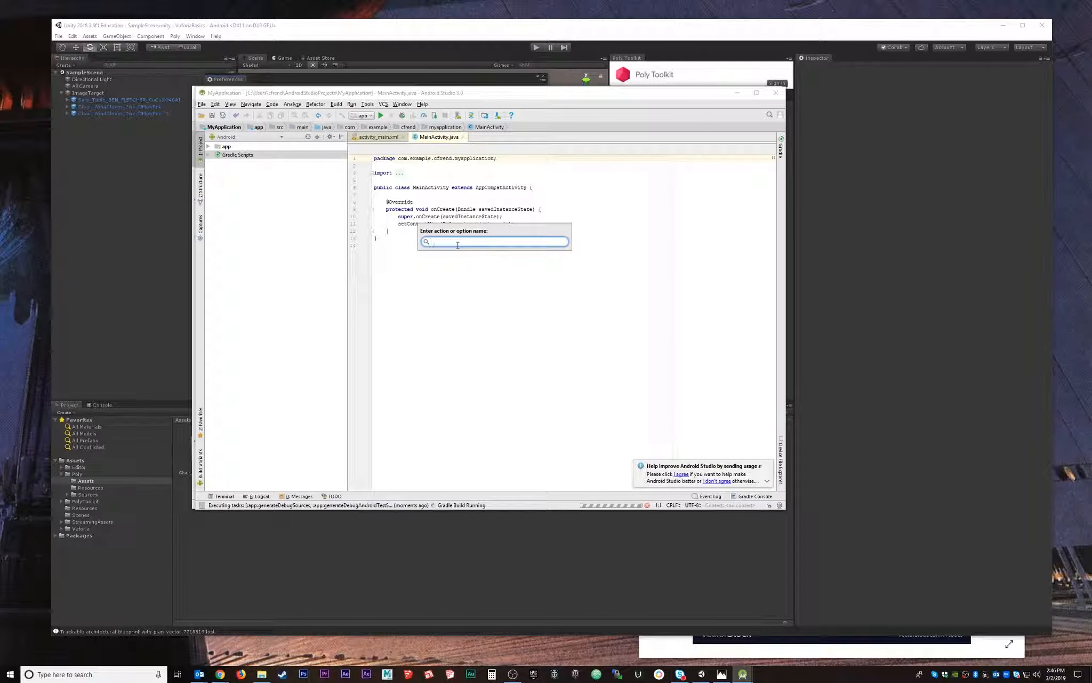
text(a)
text(dk)
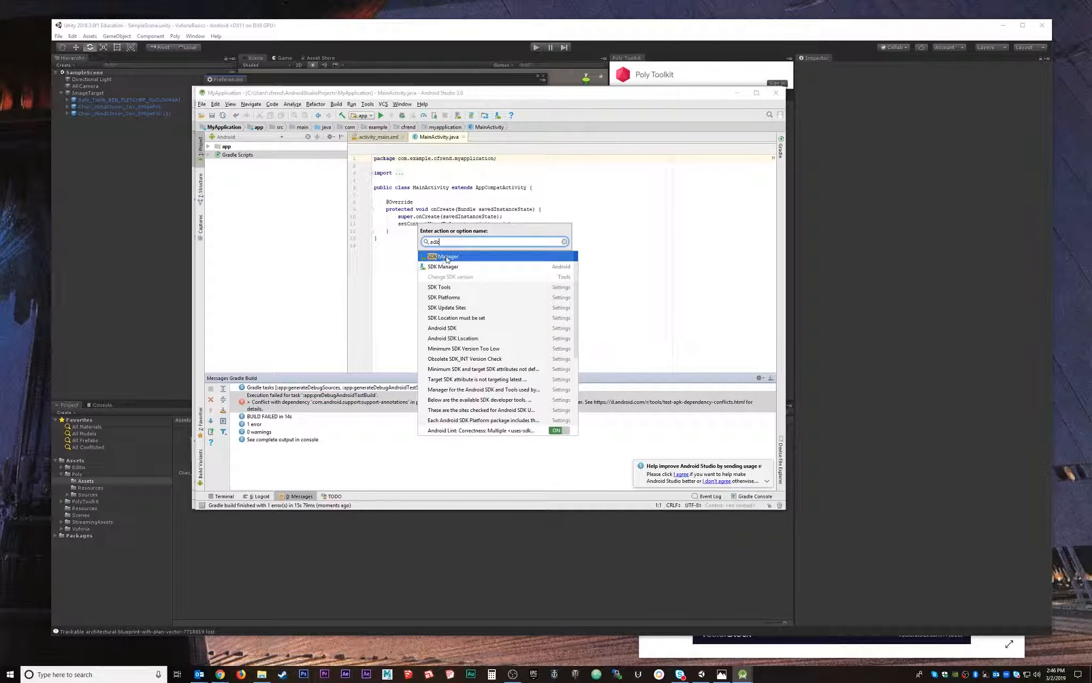
click(447, 258)
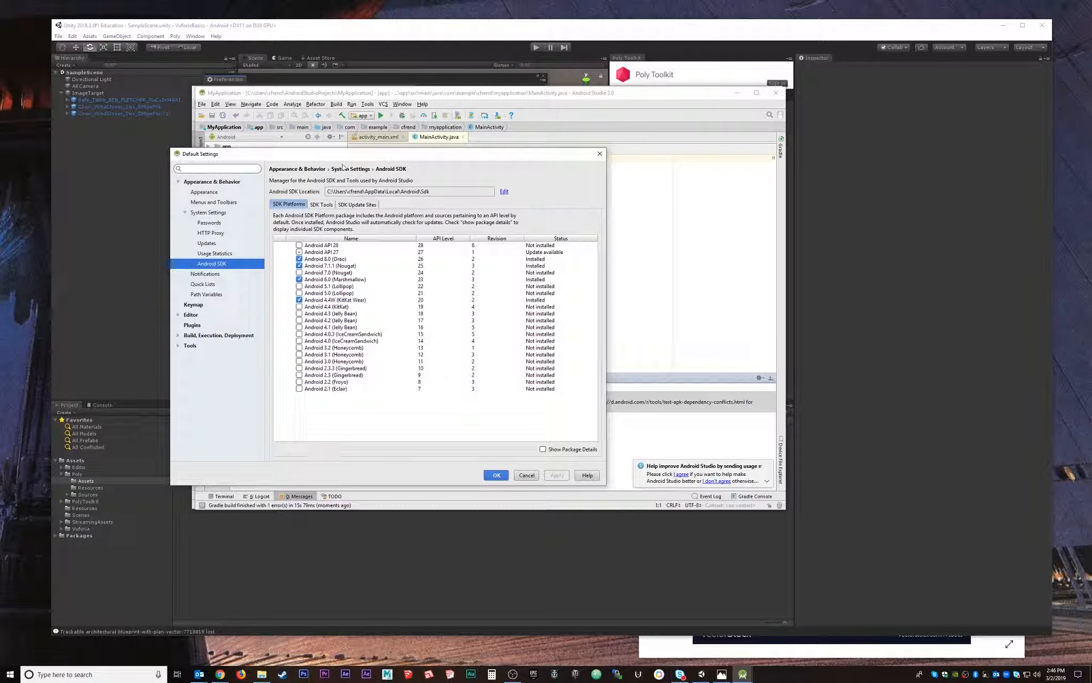
Examine the Android SDK location, tools, update sites and installed SDK platforms in the default settings.
drag(342, 154, 324, 74)
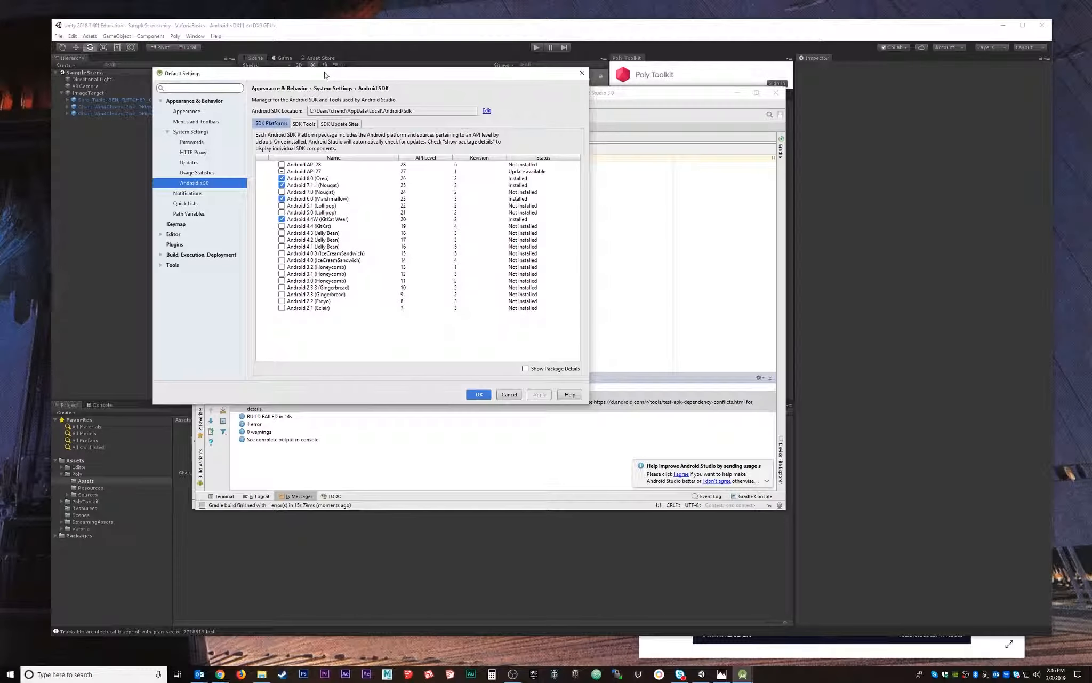
drag(282, 205, 339, 133)
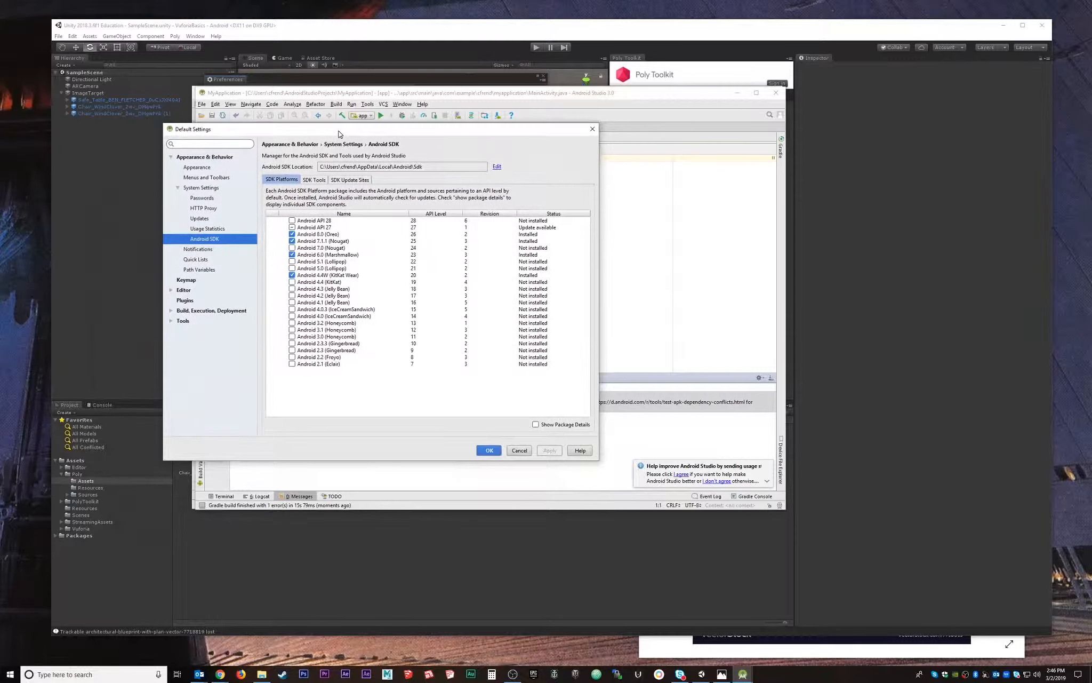
click(316, 180)
click(347, 180)
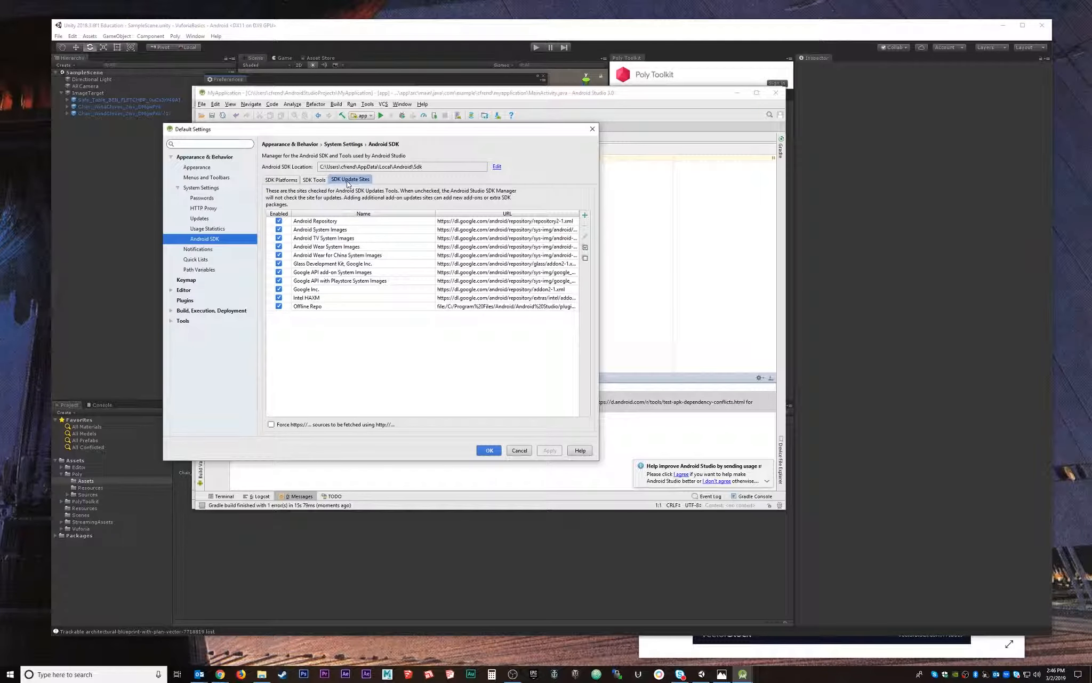
click(283, 180)
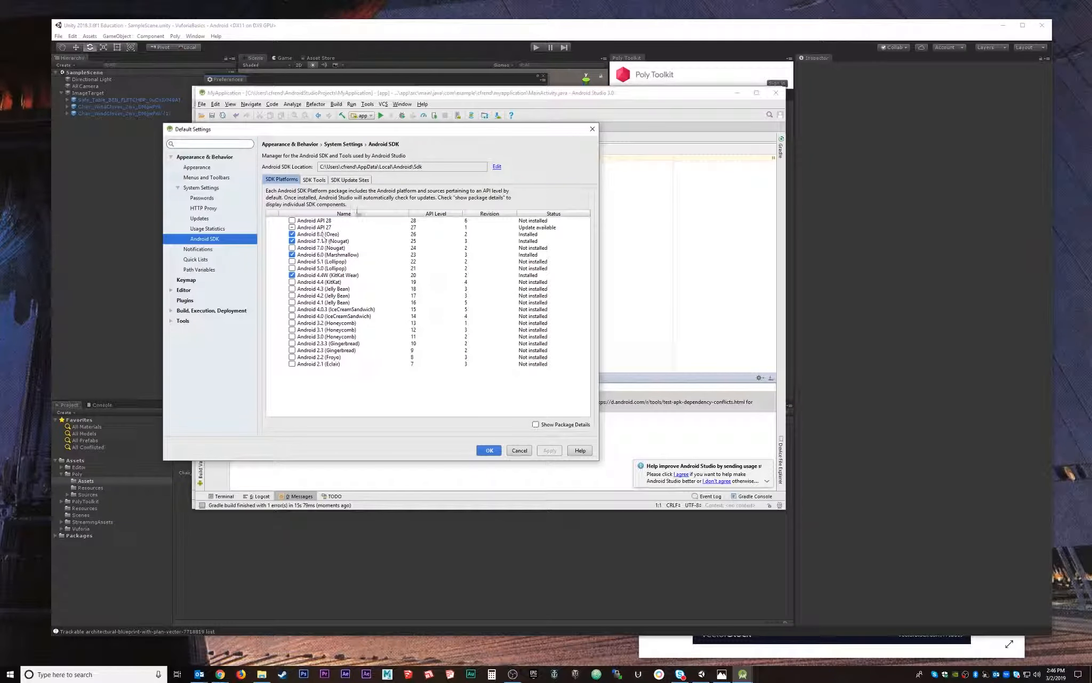
drag(371, 131, 354, 130)
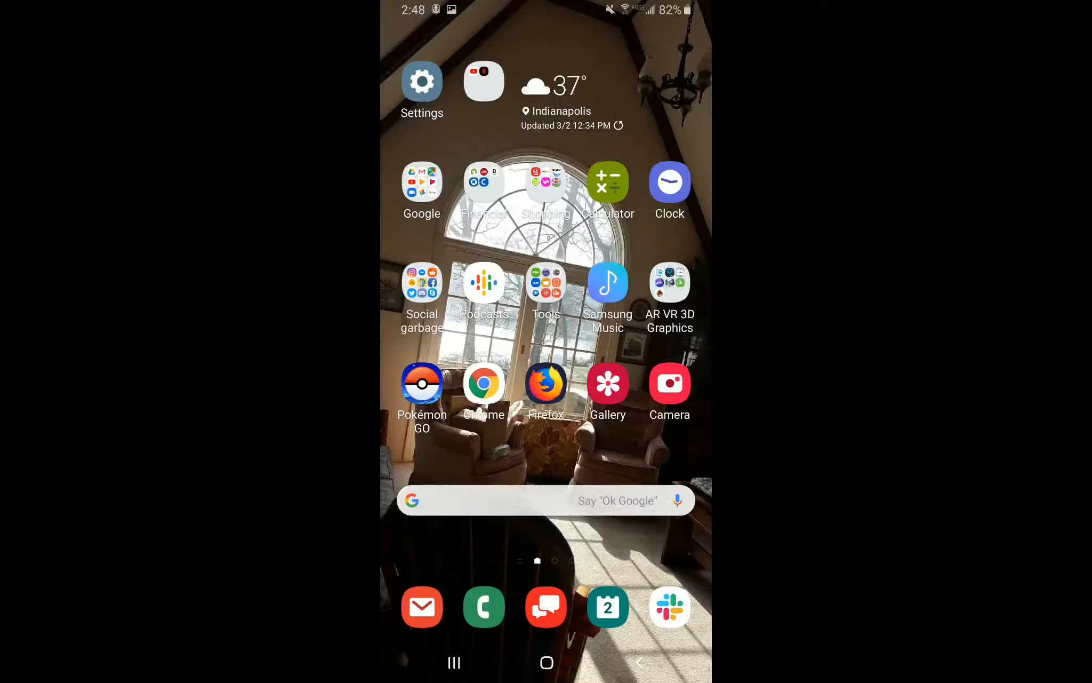
Open the Android phone's settings and go to the About phone page.
click(422, 85)
scroll(546, 480, down, 2)
scroll(546, 432, down, 3)
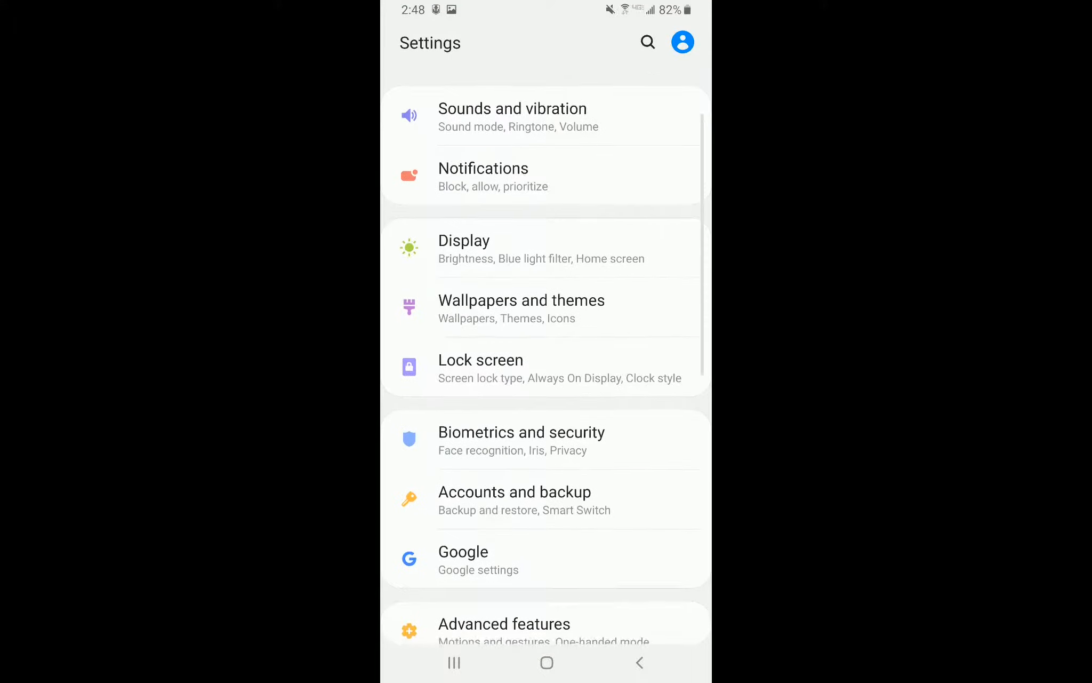
scroll(546, 357, down, 2)
scroll(546, 357, down, 2)
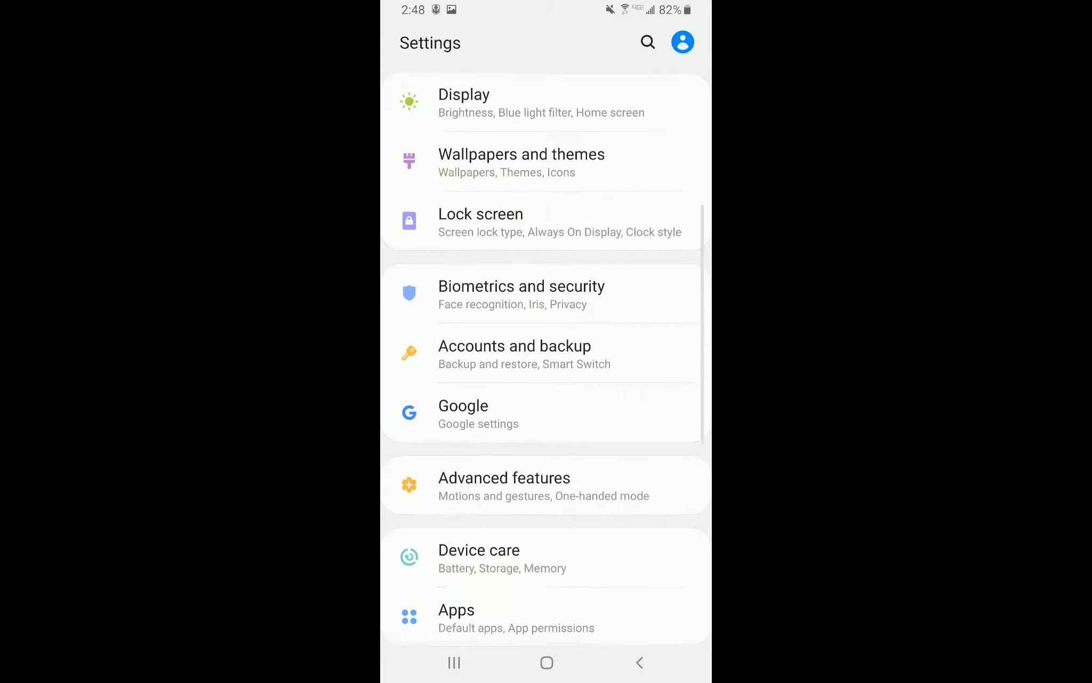
scroll(546, 358, down, 4)
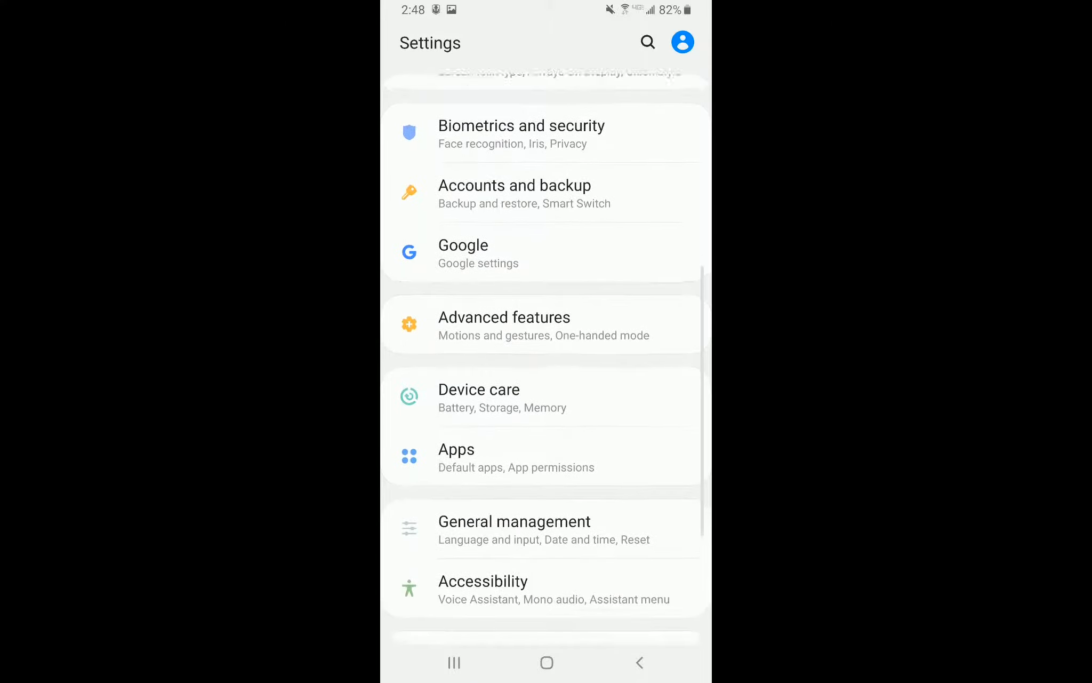
scroll(546, 357, down, 2)
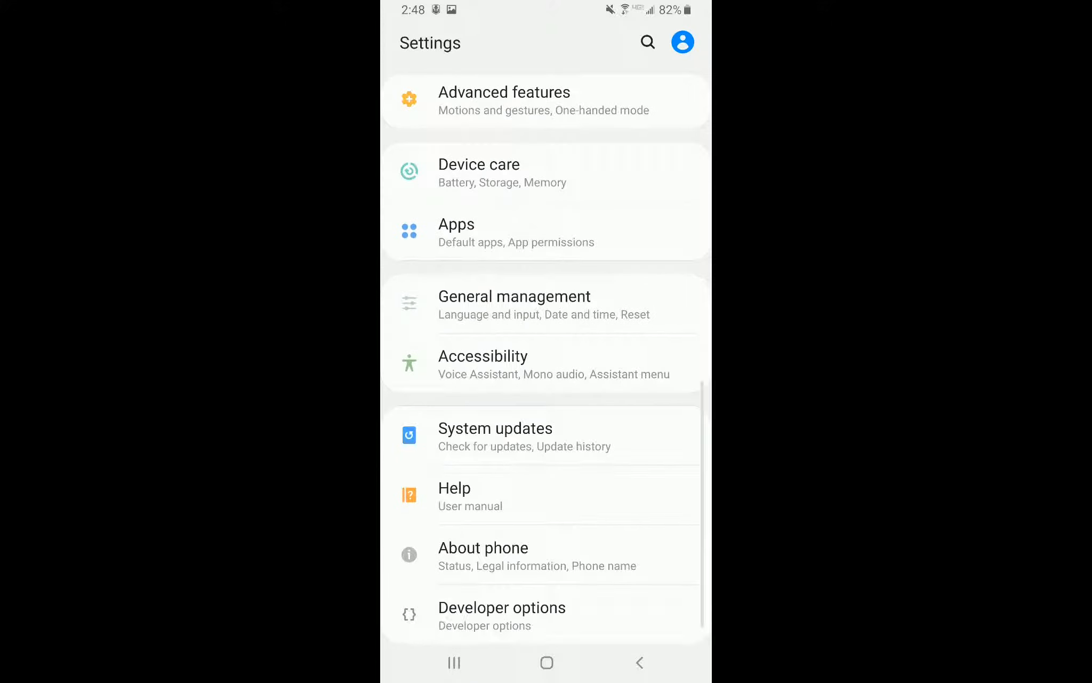
click(533, 555)
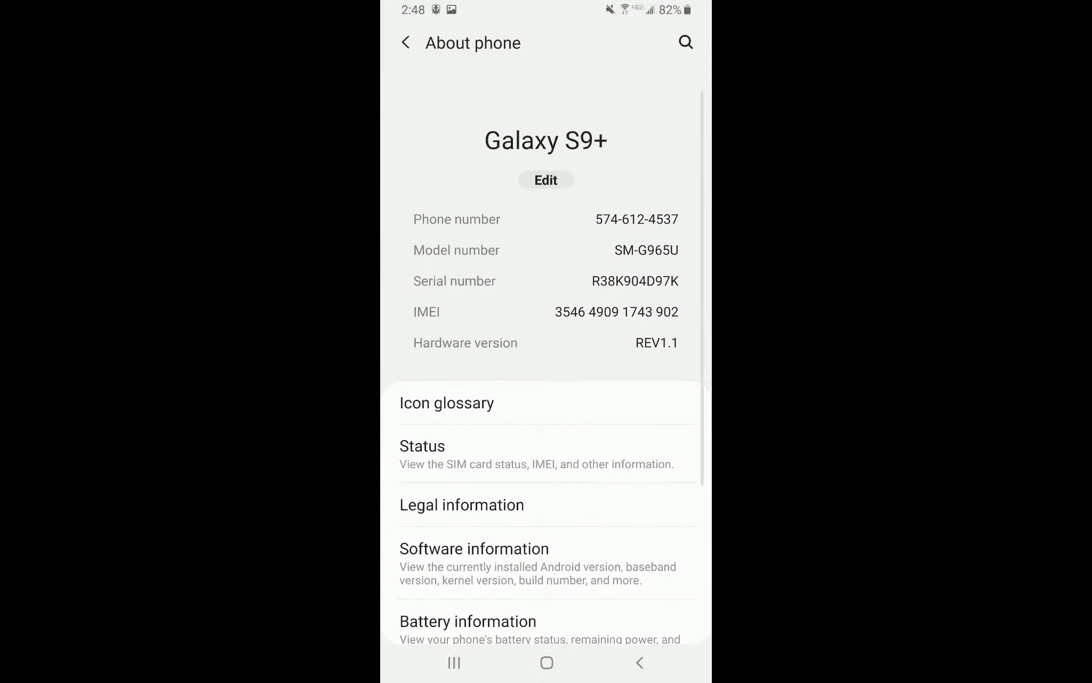
Check the Android version in the phone's software information.
scroll(546, 358, down, 3)
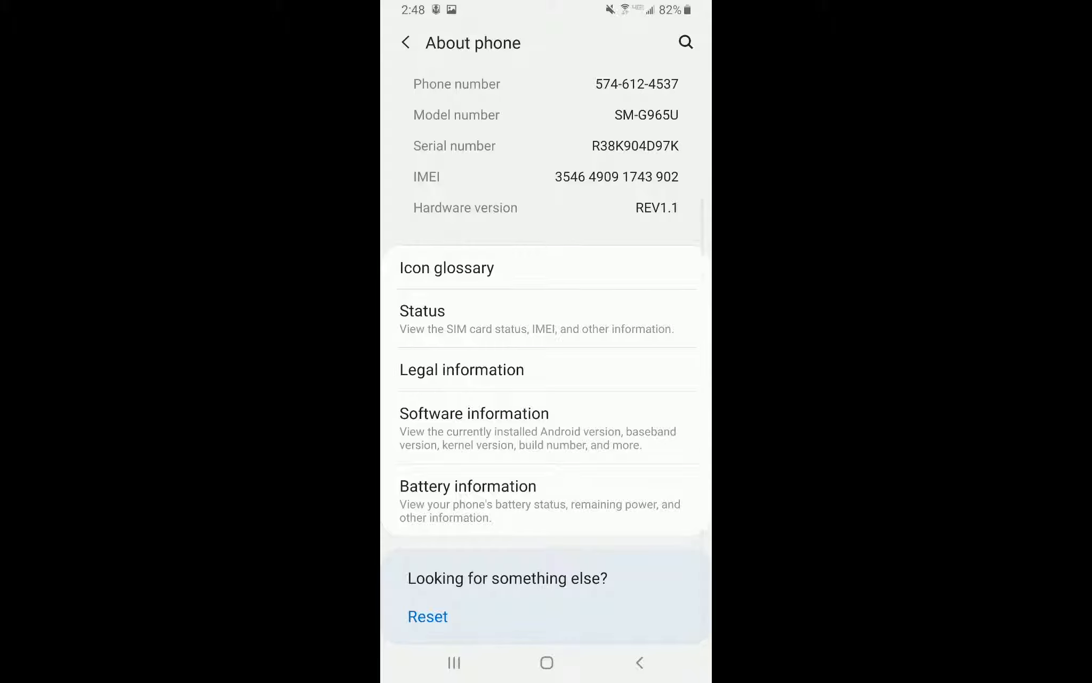
click(533, 427)
click(565, 164)
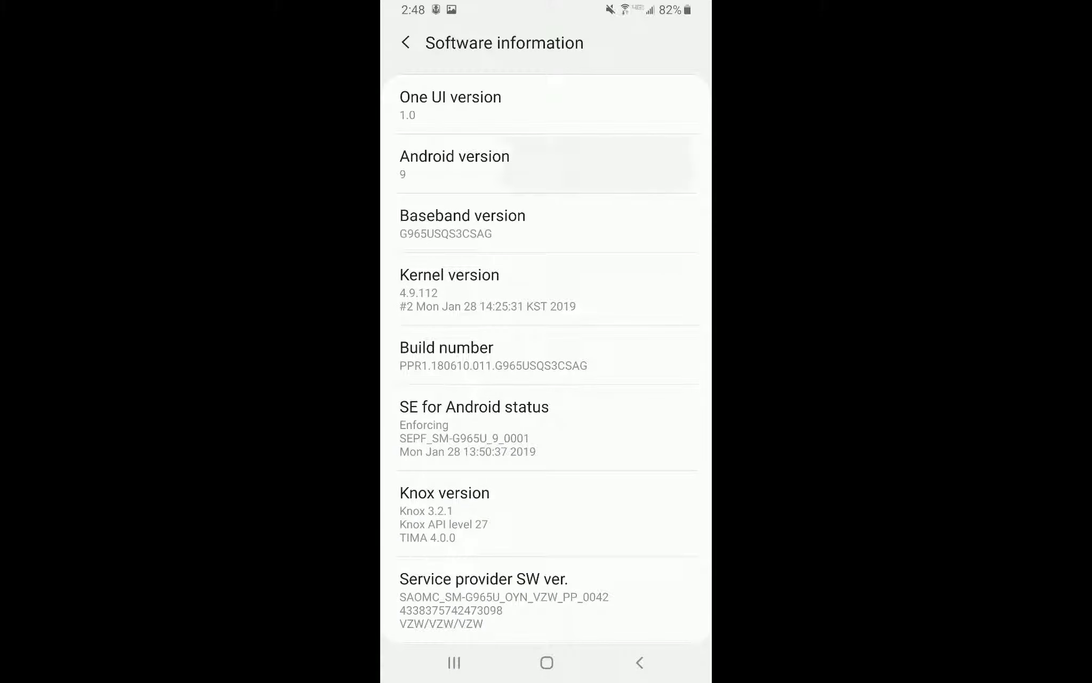
click(639, 663)
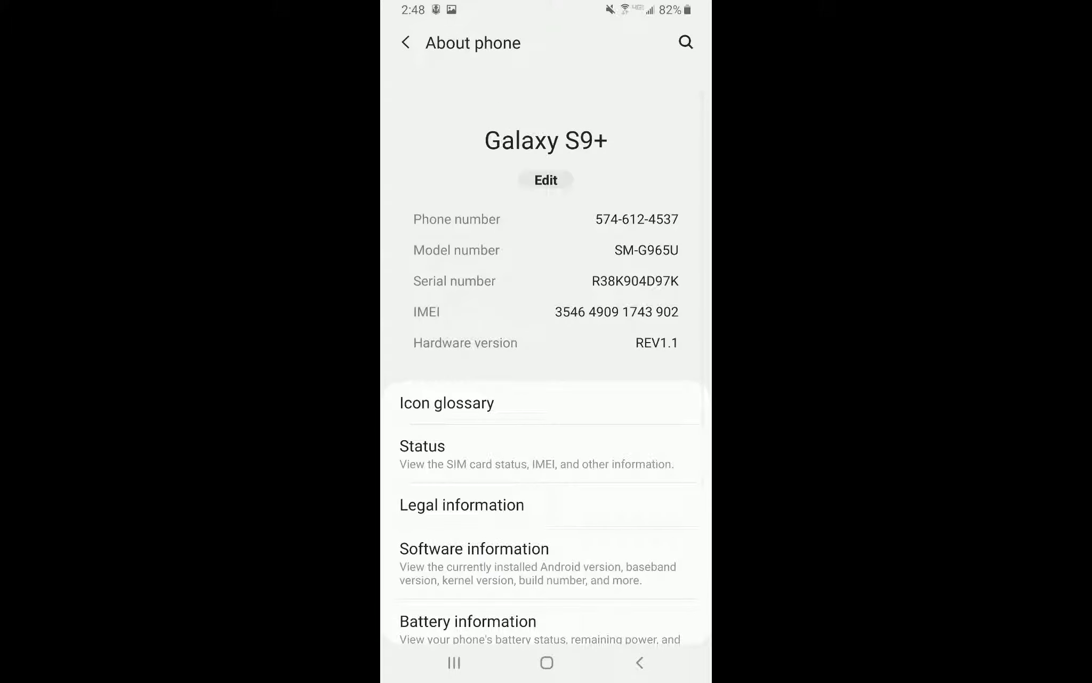
scroll(546, 368, down, 3)
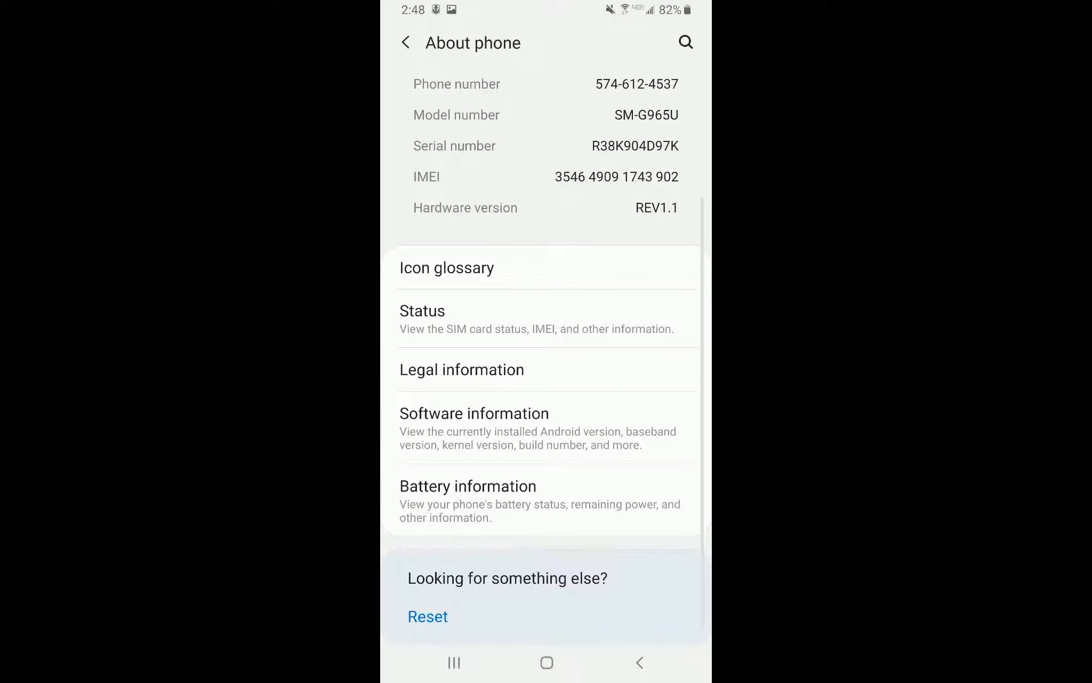
click(539, 428)
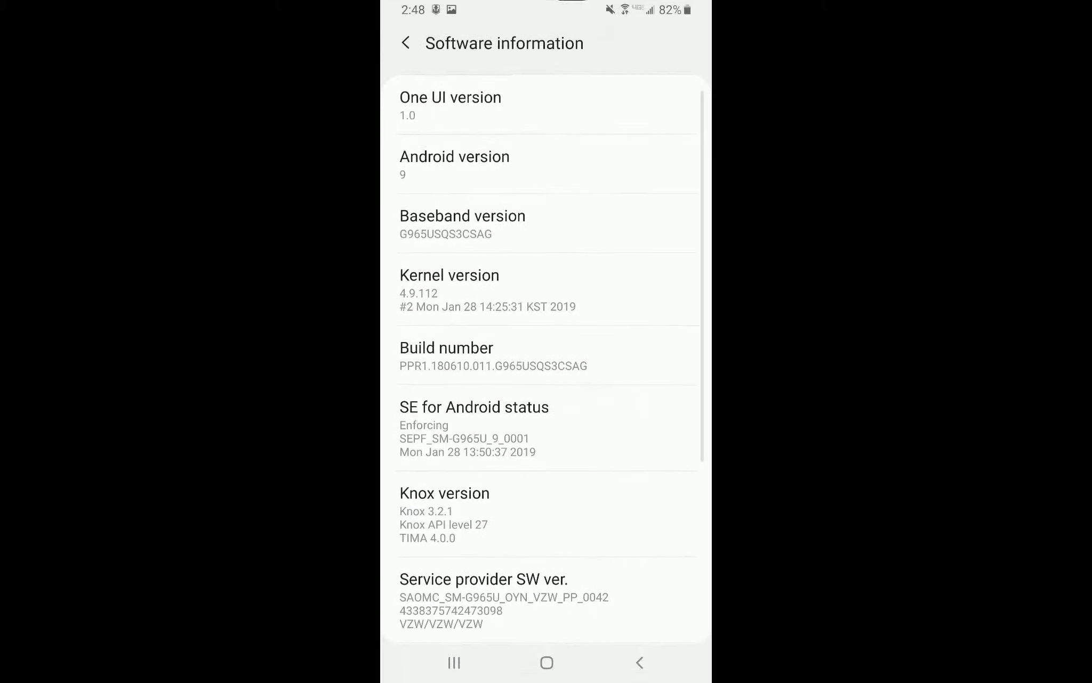
click(561, 169)
scroll(546, 368, down, 1)
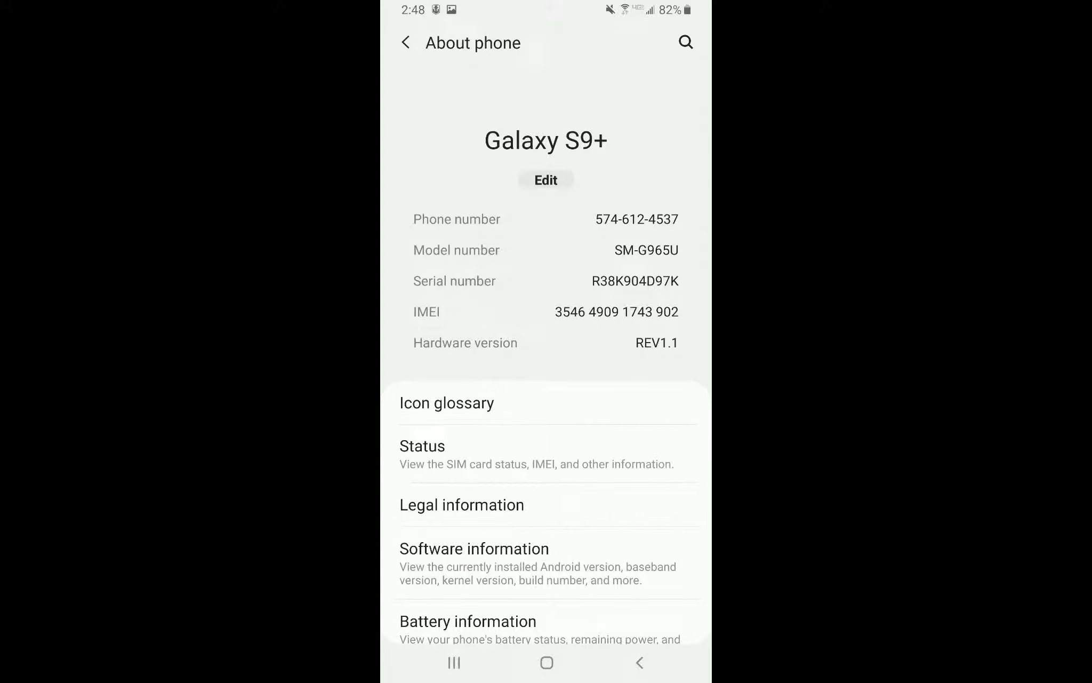
scroll(546, 368, down, 3)
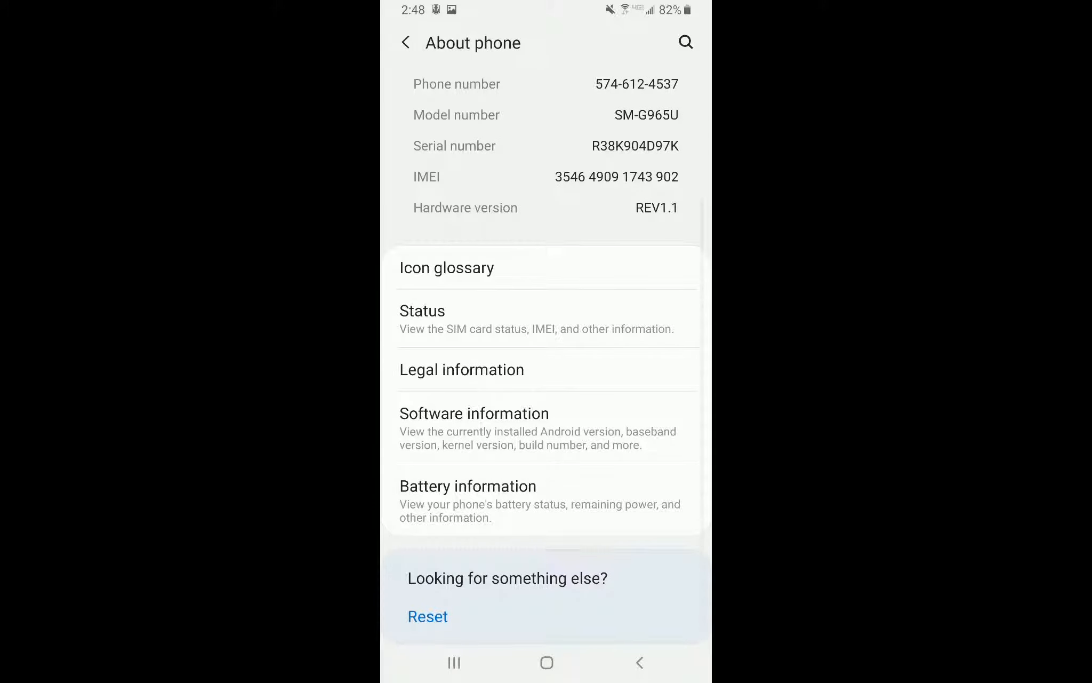
Enable developer mode on the phone by selecting the build number repeatedly in the software information.
click(549, 427)
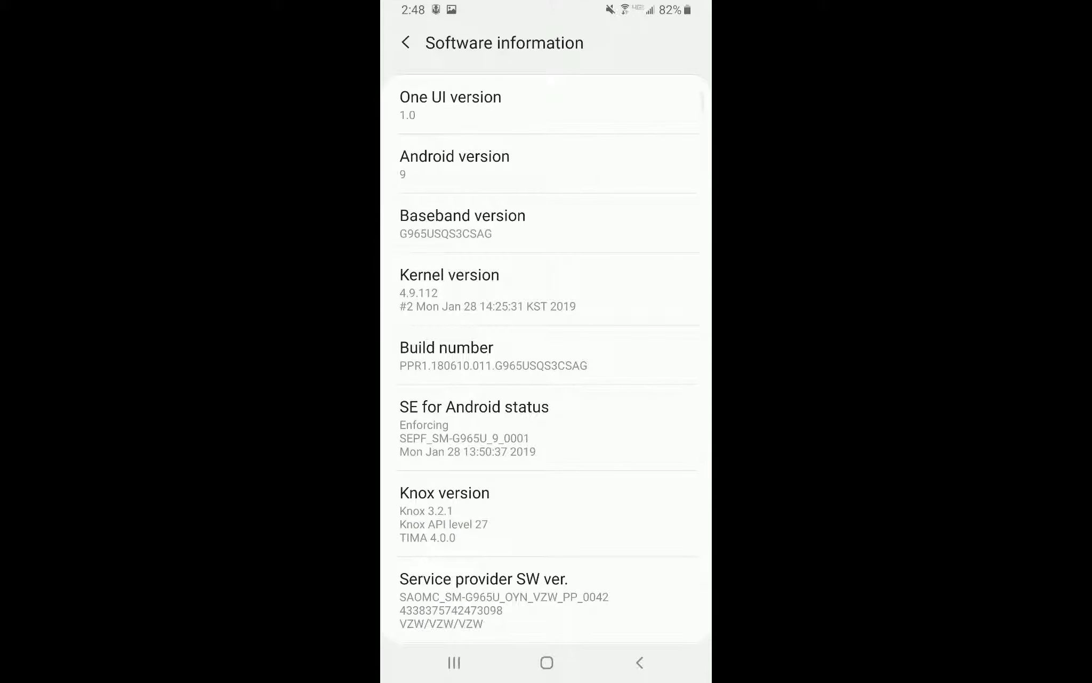
click(455, 166)
scroll(549, 319, down, 1)
click(603, 337)
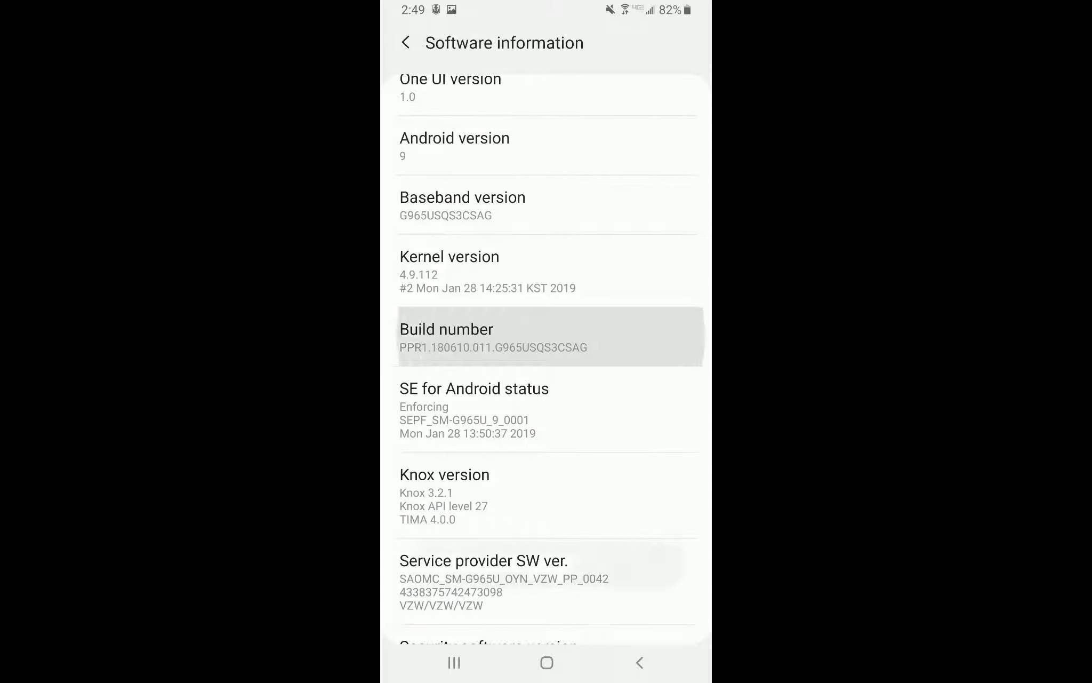
click(608, 337)
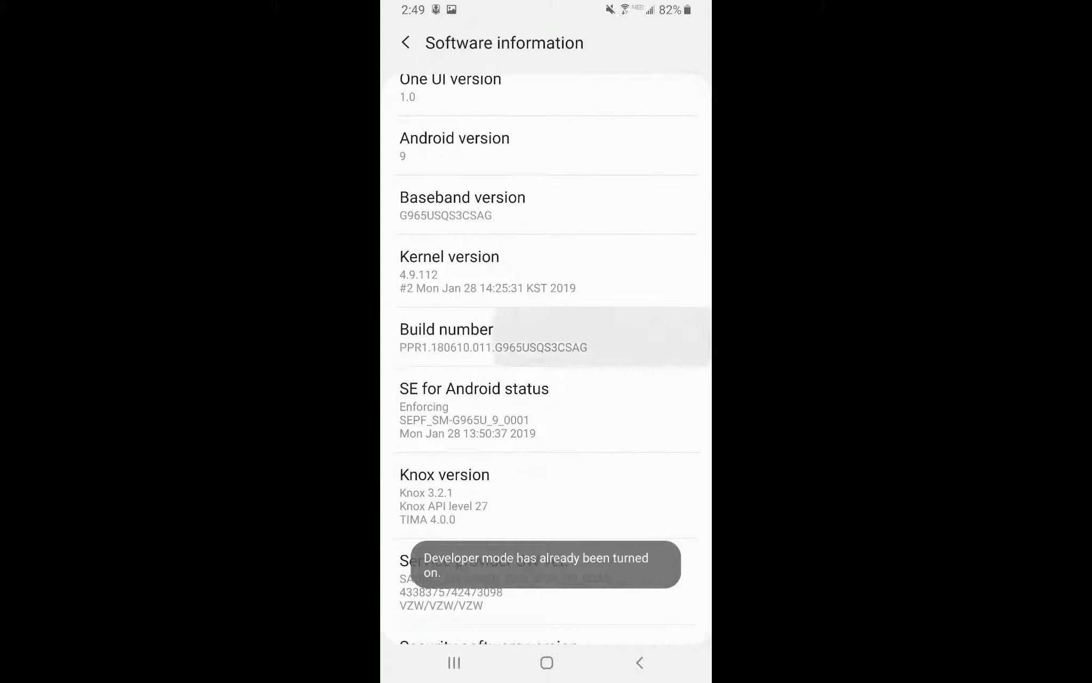
click(608, 337)
click(608, 337)
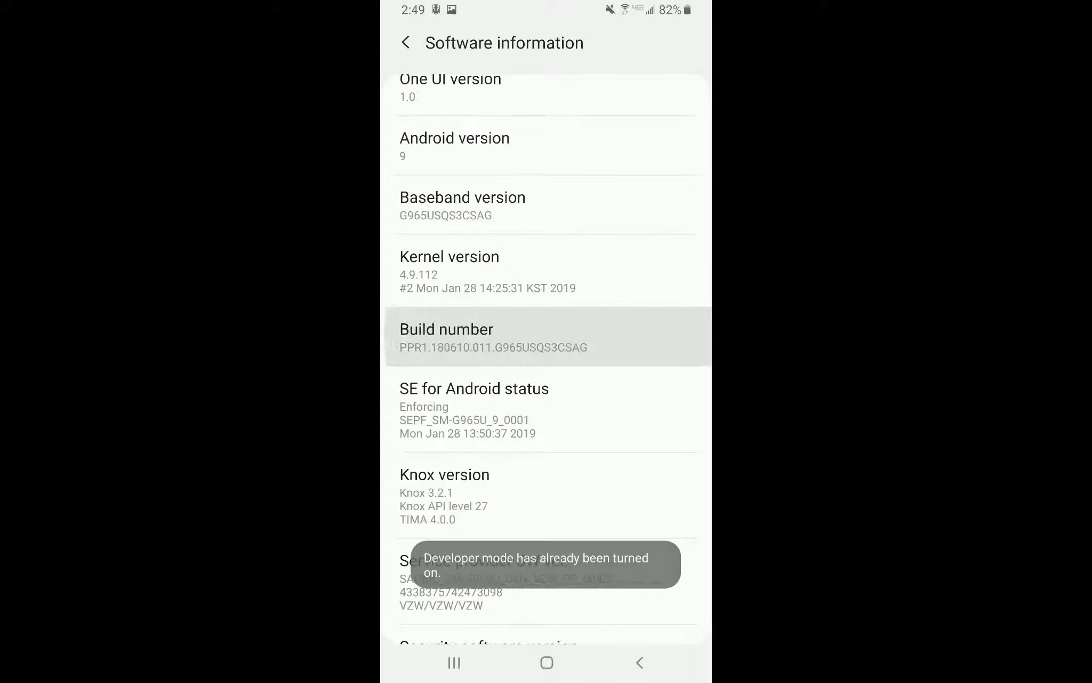
click(608, 337)
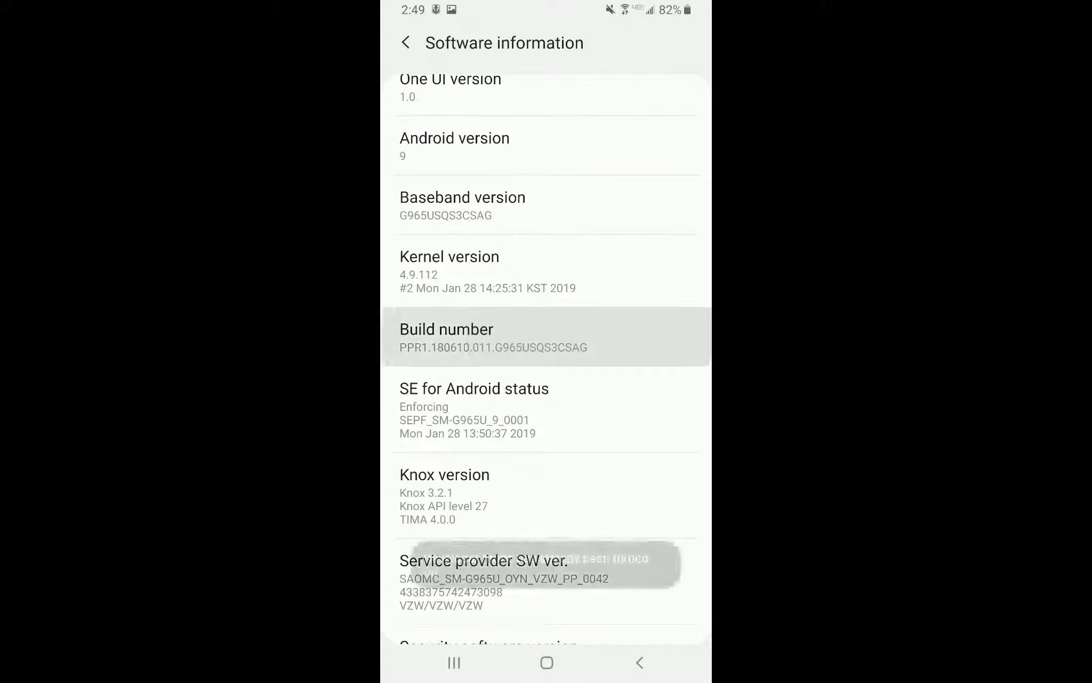
click(608, 337)
click(608, 337)
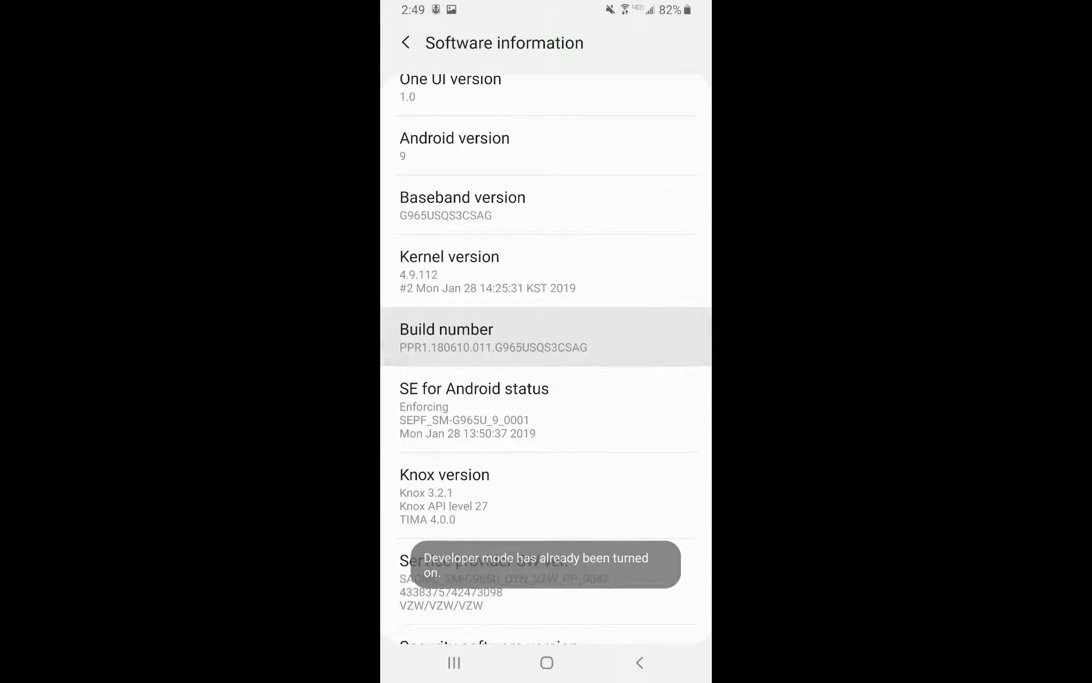
click(608, 337)
click(608, 337)
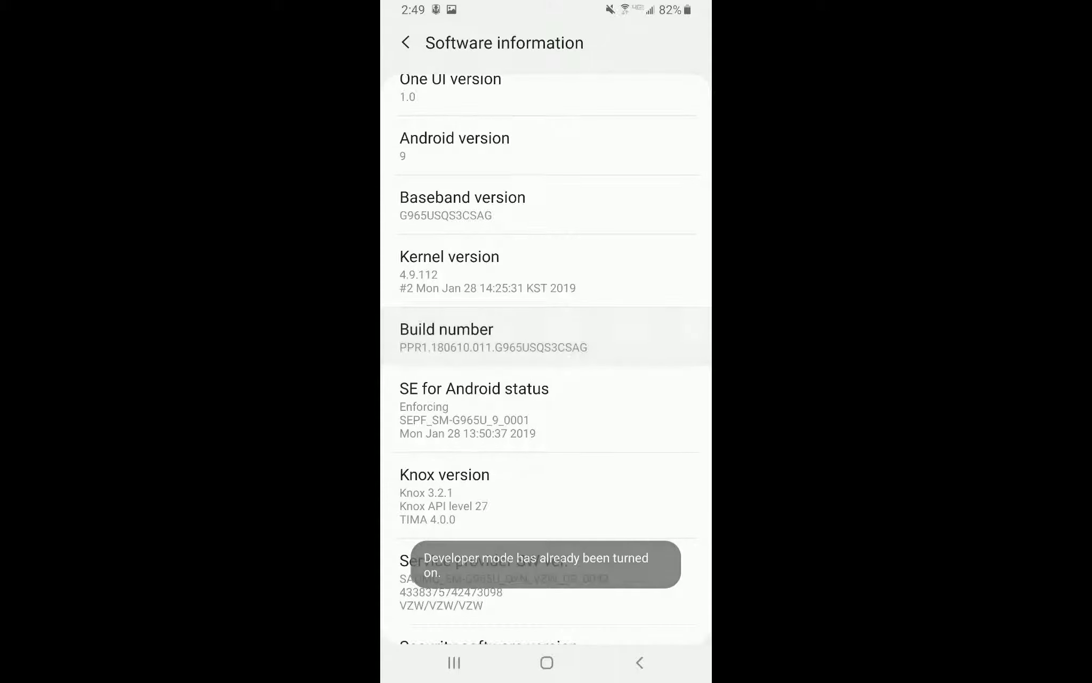
click(608, 337)
scroll(546, 360, down, 3)
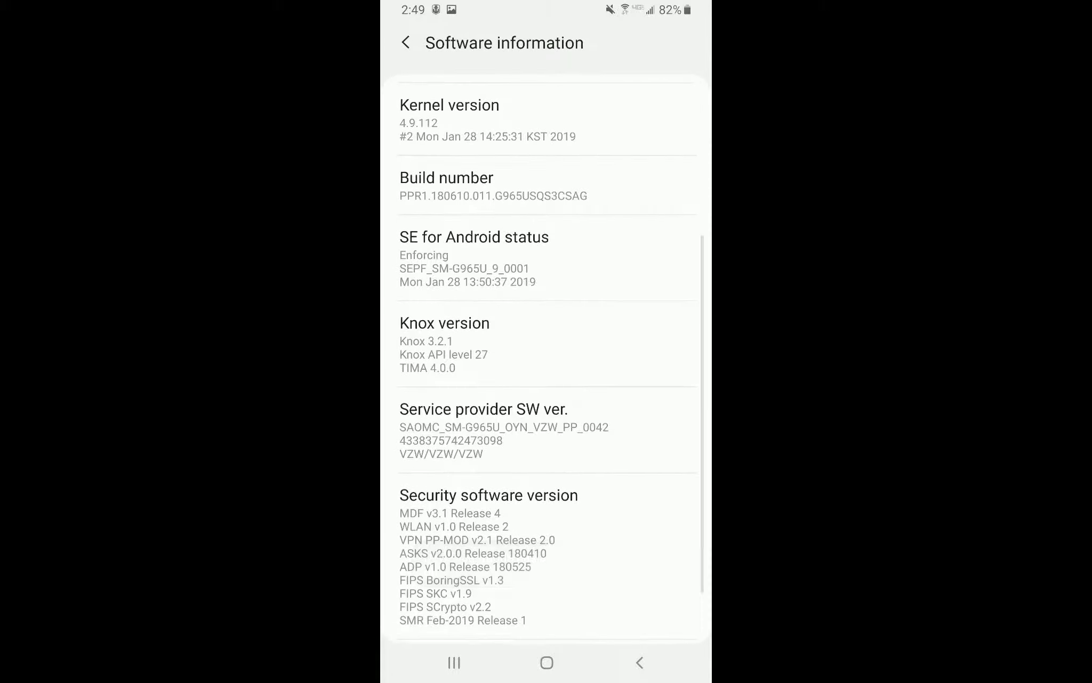
scroll(546, 360, up, 6)
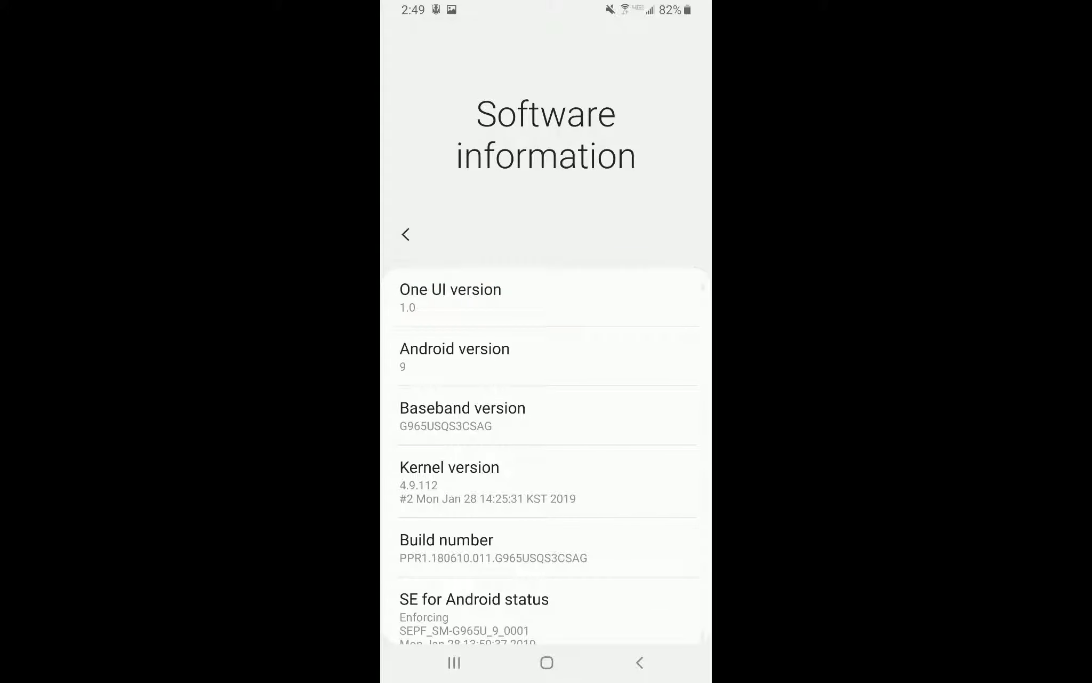
scroll(546, 405, down, 3)
scroll(547, 405, up, 1)
scroll(547, 373, up, 2)
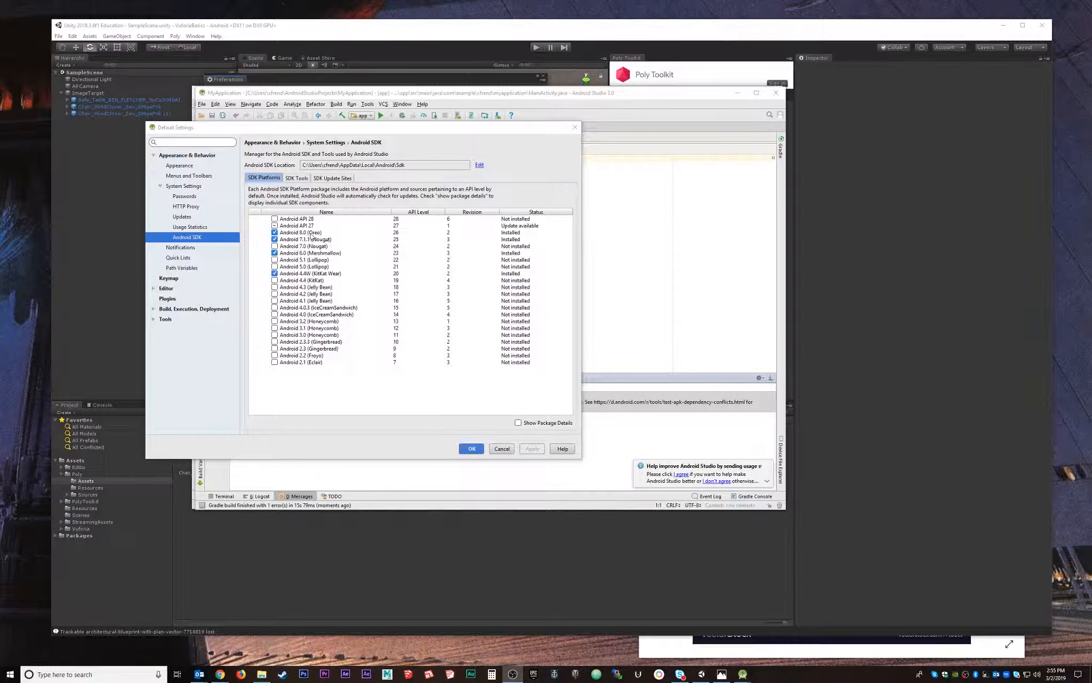
Mark the Android SDK Build-Tools 28.0.3 update for installation among the SDK tools and confirm the change.
click(275, 234)
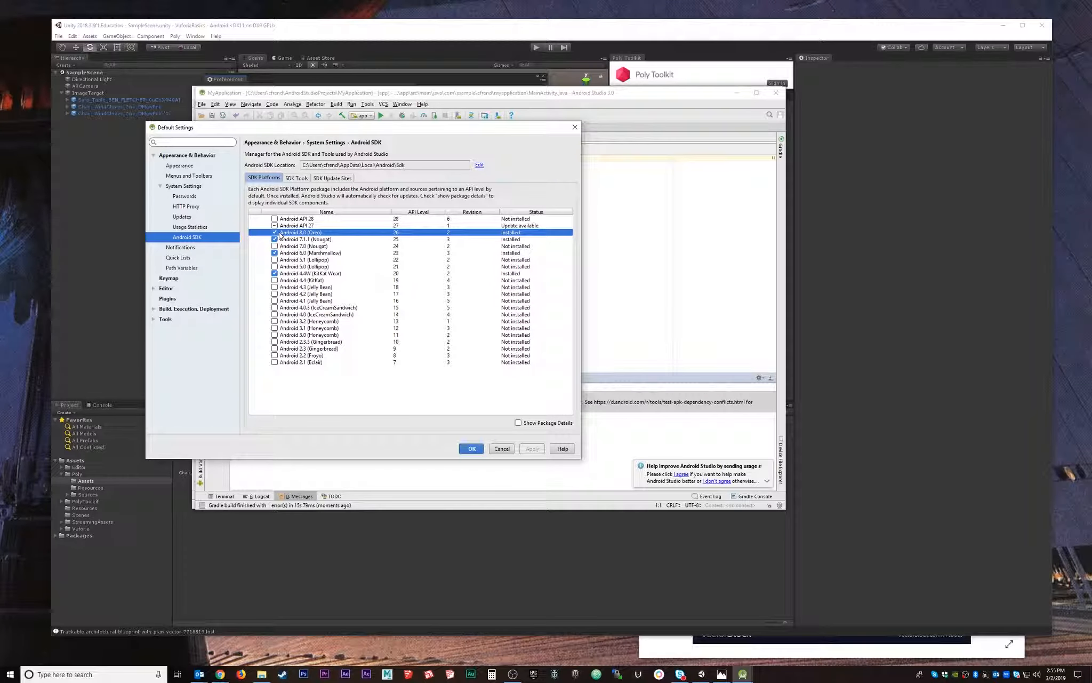
click(297, 178)
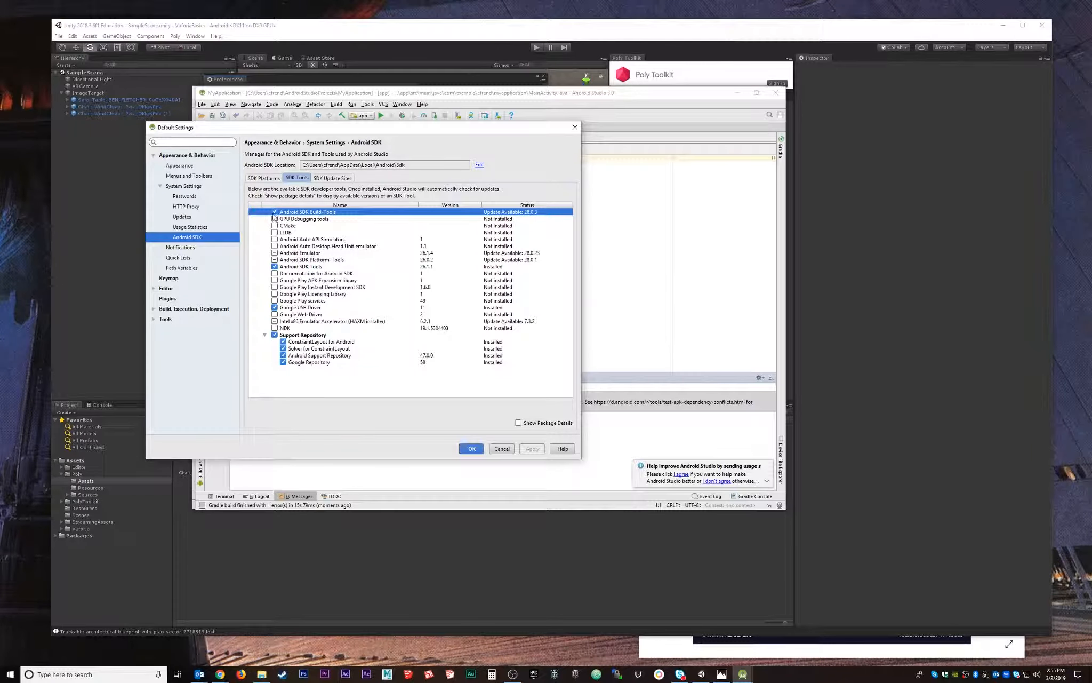
click(275, 212)
click(534, 448)
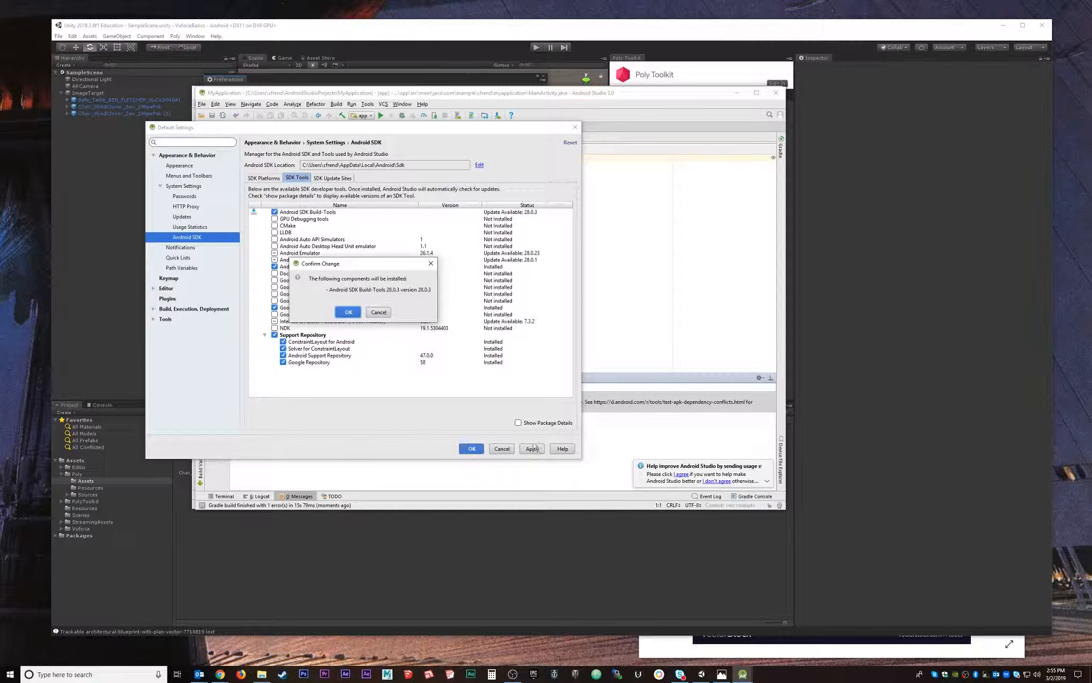
click(348, 312)
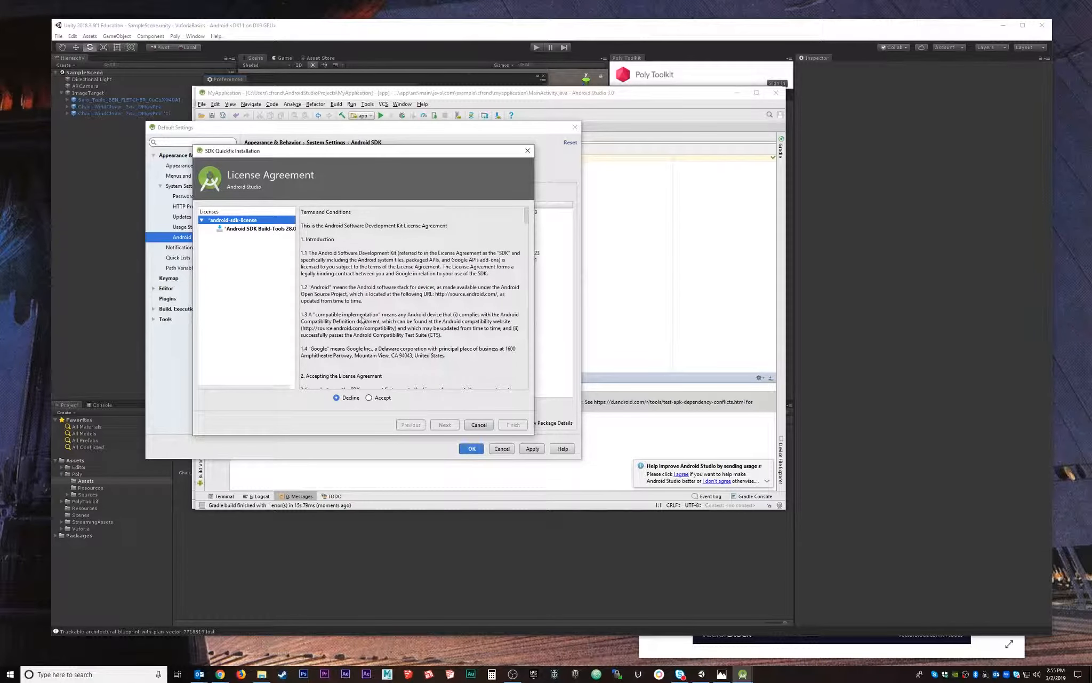
Accept the android-sdk-license and complete the installation of Android SDK Build-Tools 28.0.3.
drag(390, 154, 405, 150)
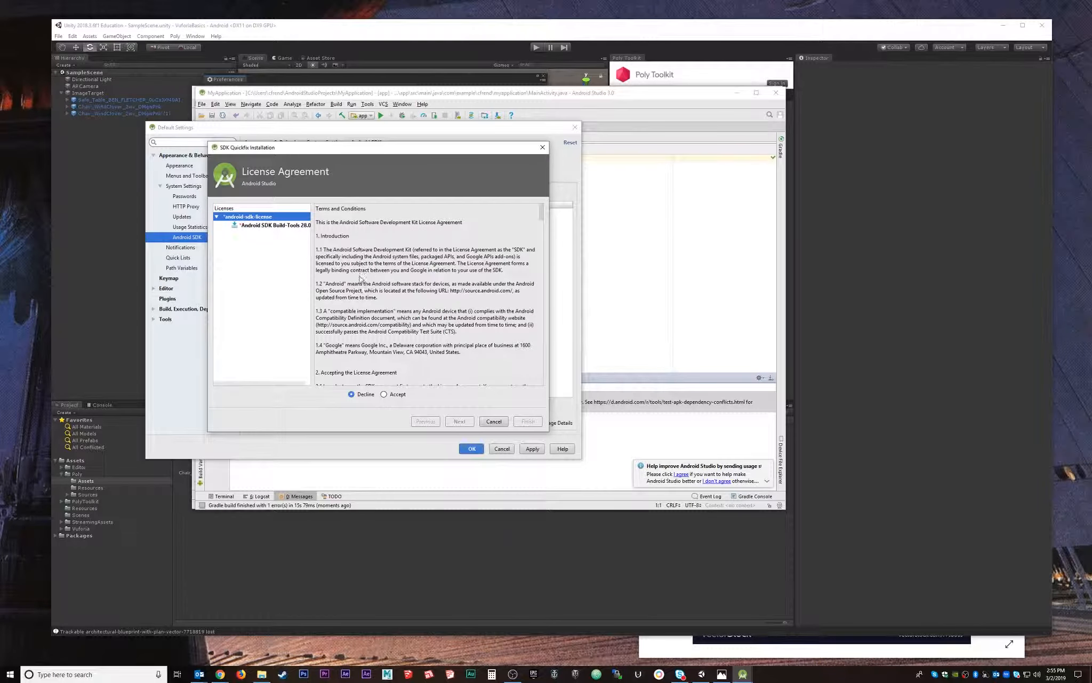
click(384, 394)
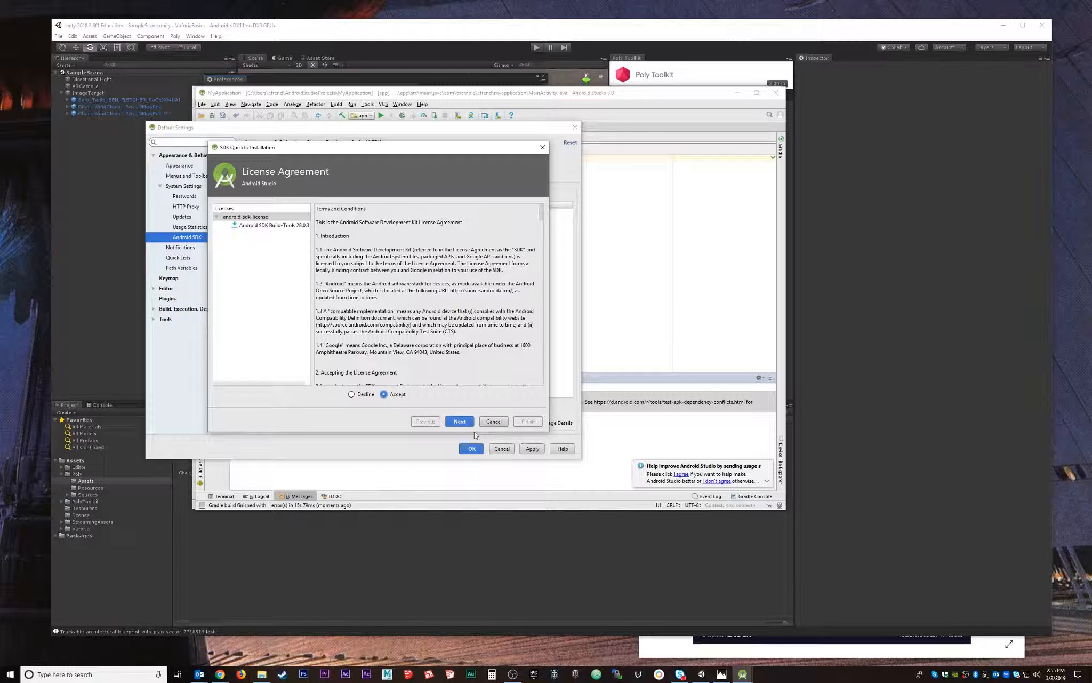
click(460, 421)
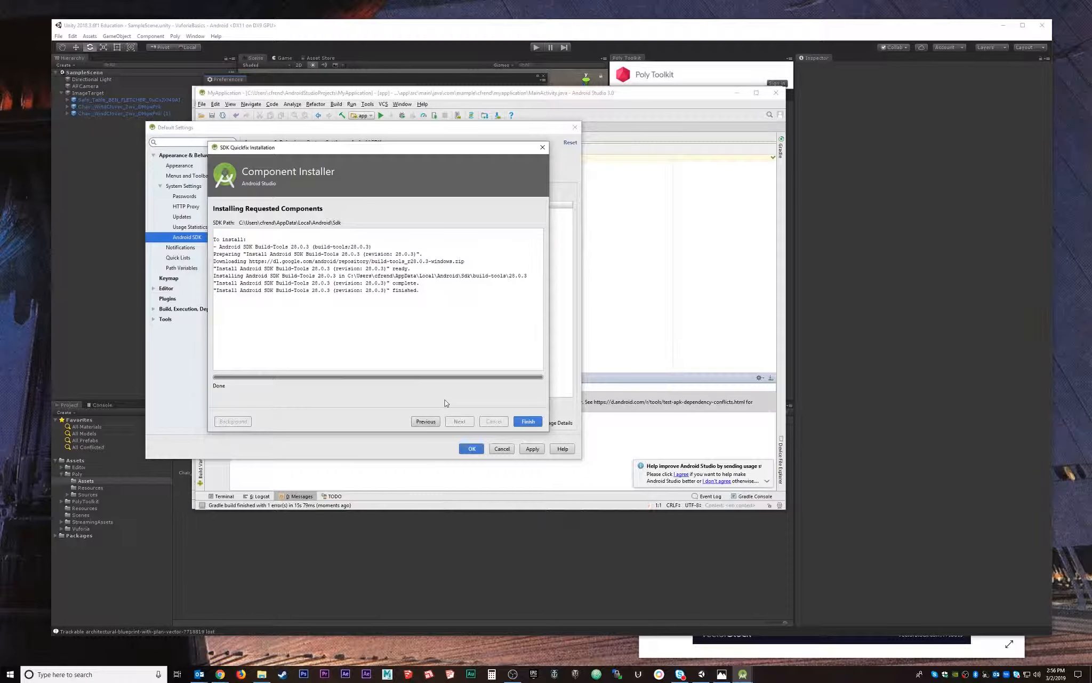
click(528, 422)
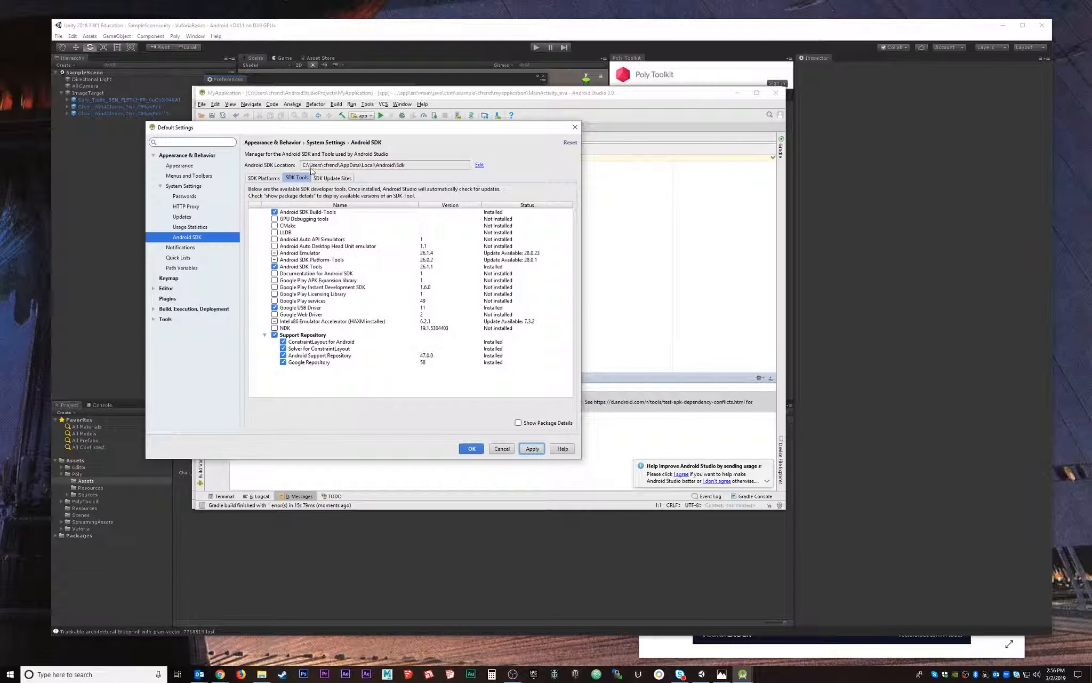
Copy the Android SDK location from Android Studio, switch to Unity, enter it as the Android SDK path in External Tools, and close the preferences.
click(427, 167)
drag(427, 168, 320, 169)
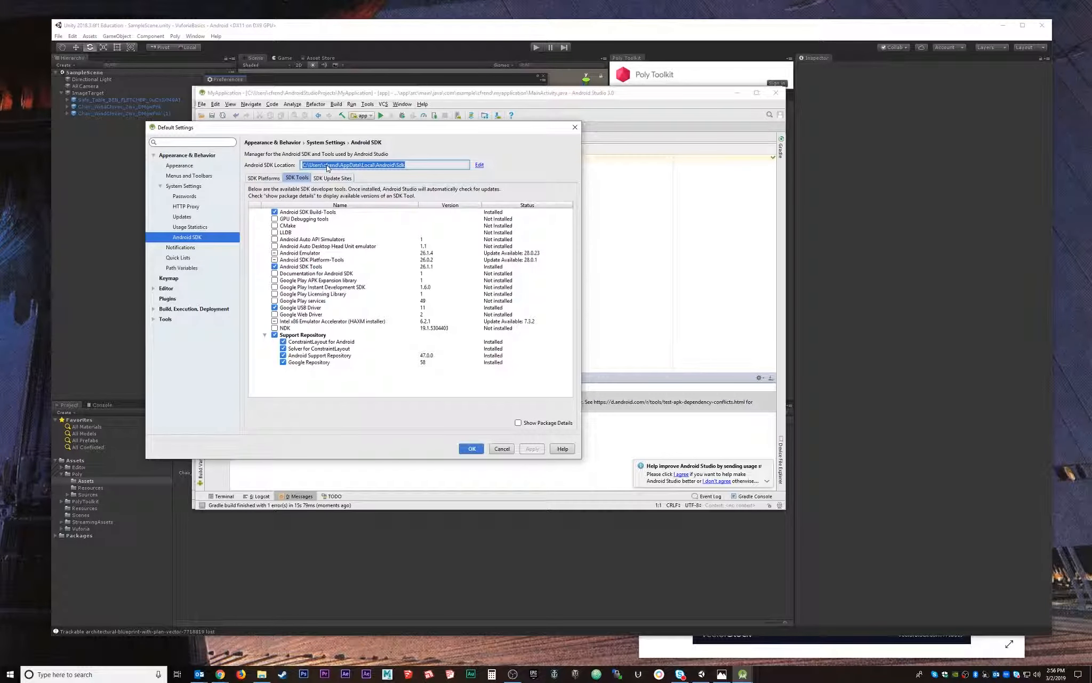
click(285, 22)
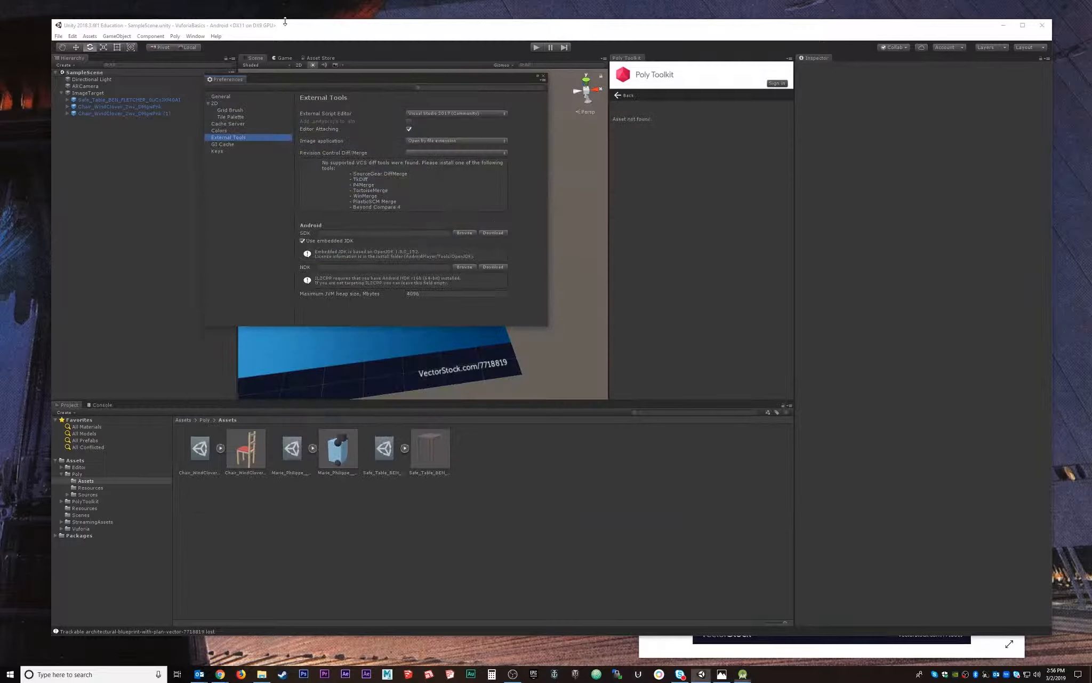
click(348, 233)
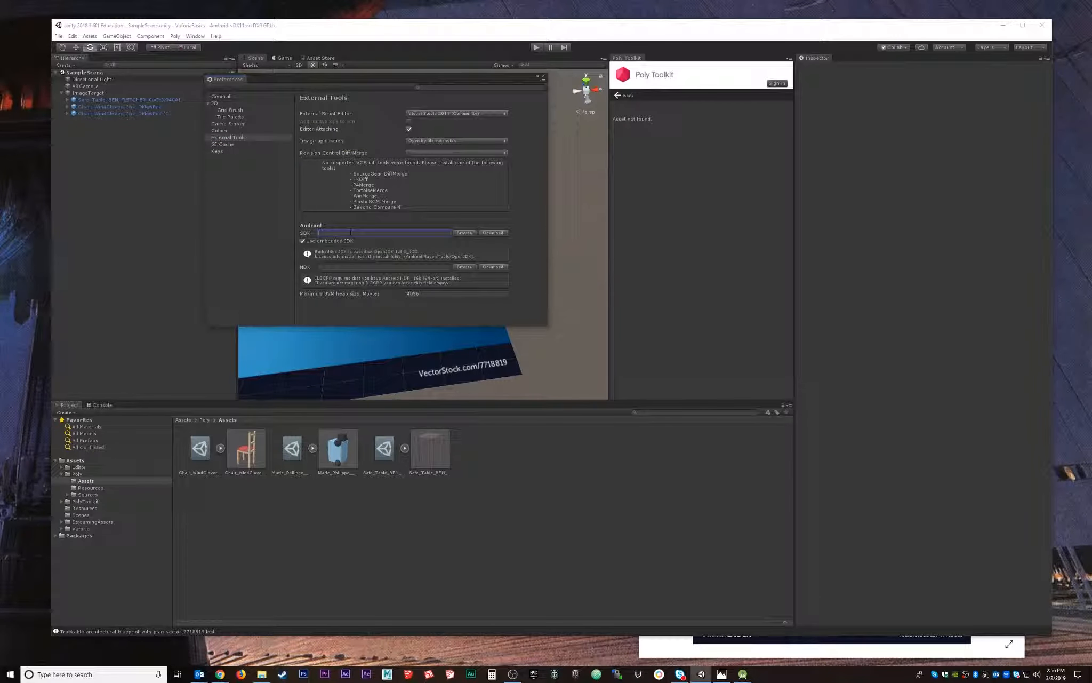
text(C:\Users\cfmnd\AppData\Local\Android\Sdk)
click(544, 78)
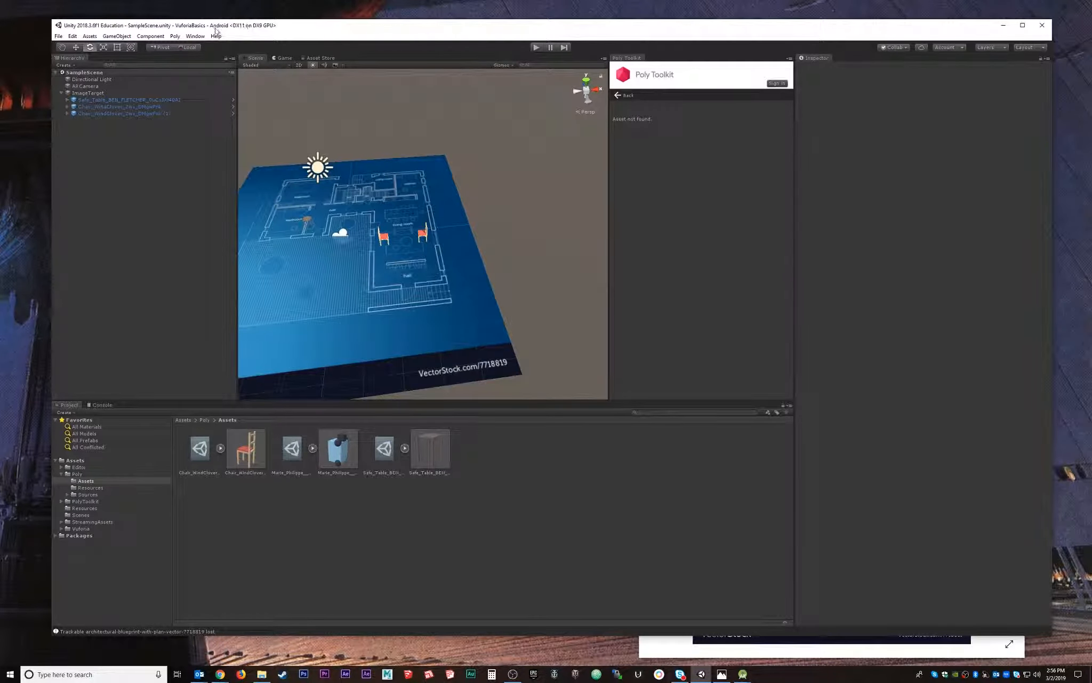
Add the open SampleScene to the scenes included in the Android build settings.
click(59, 36)
click(88, 126)
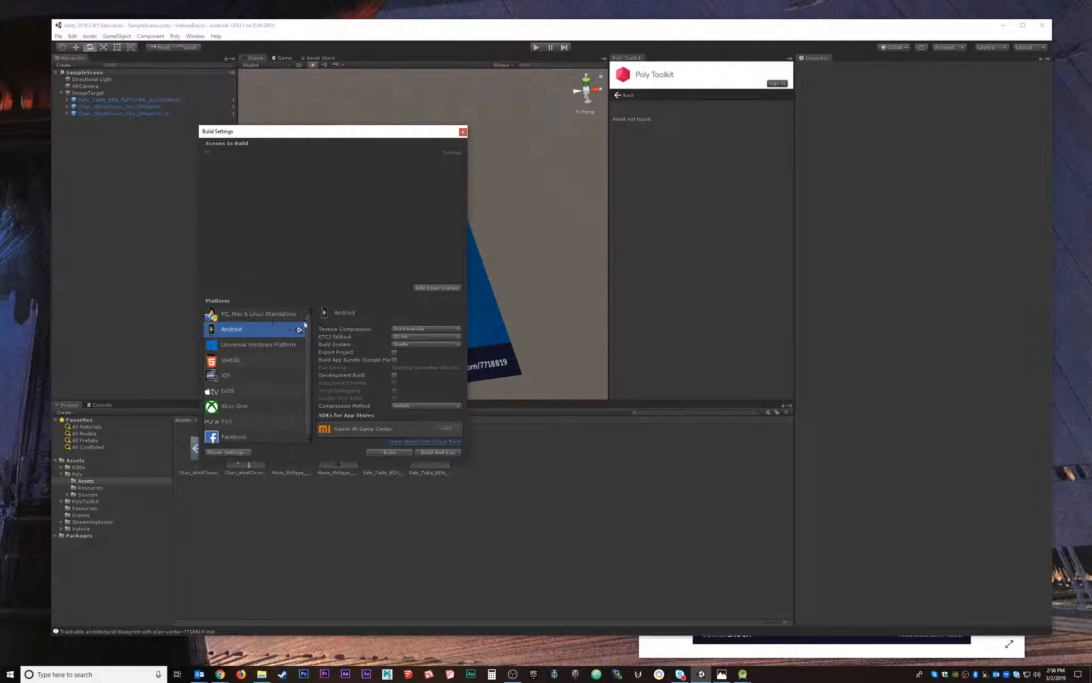
click(437, 288)
In the Android publishing settings, create a new keystore with a confirmed keystore password and save it as user.keystore in the VuforiaBasics folder.
click(232, 453)
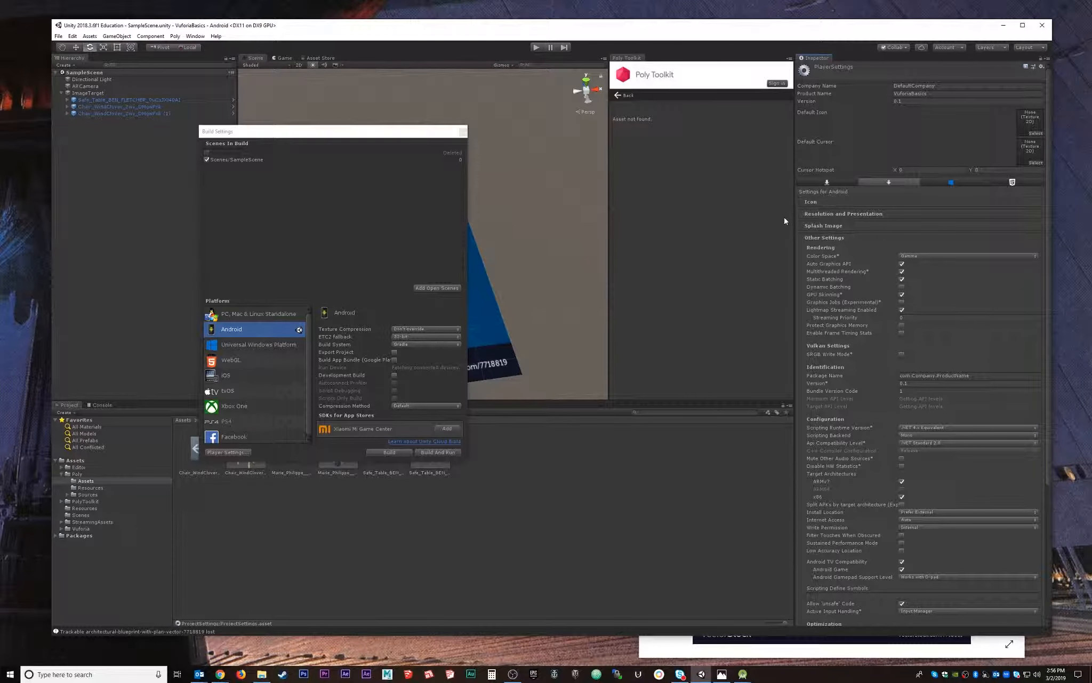
drag(794, 214, 734, 223)
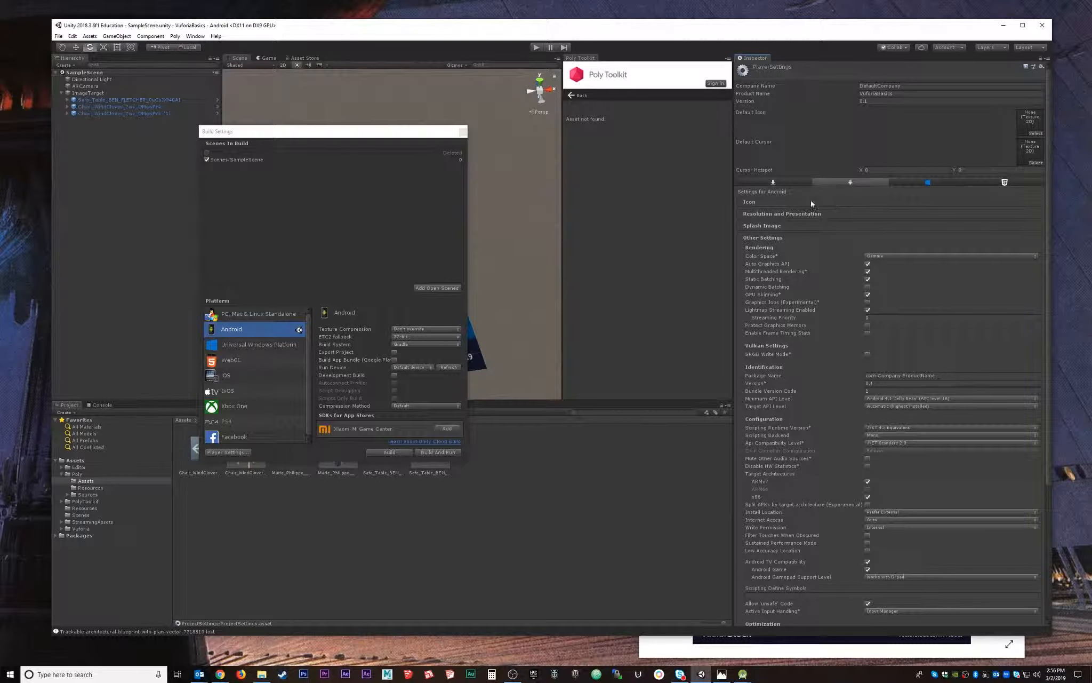
click(771, 235)
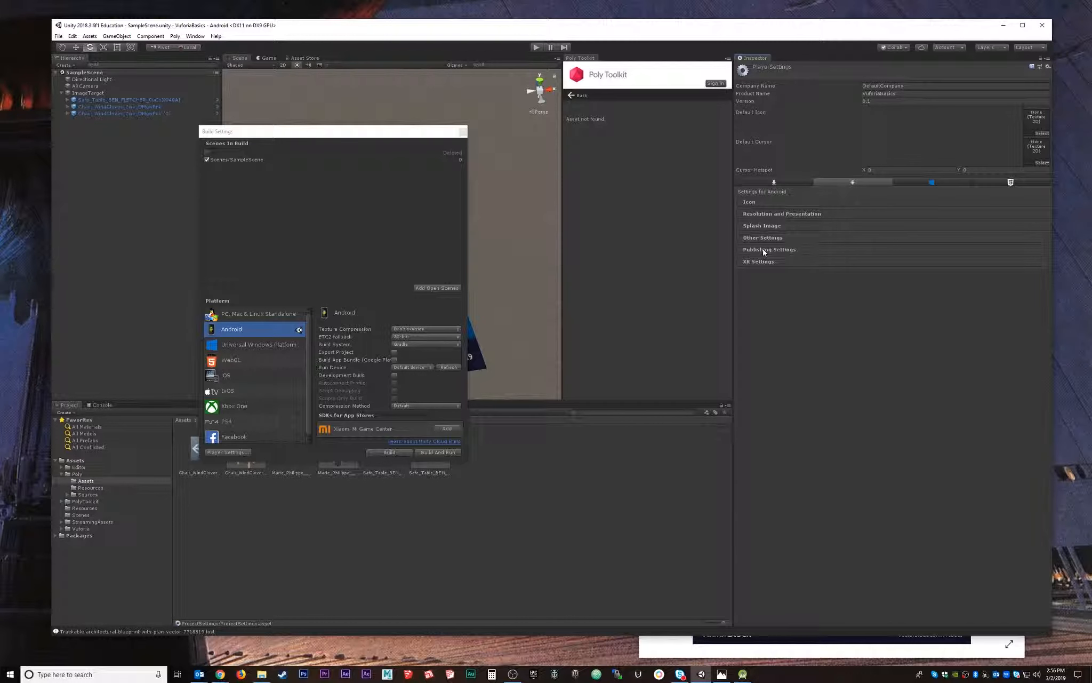
click(763, 250)
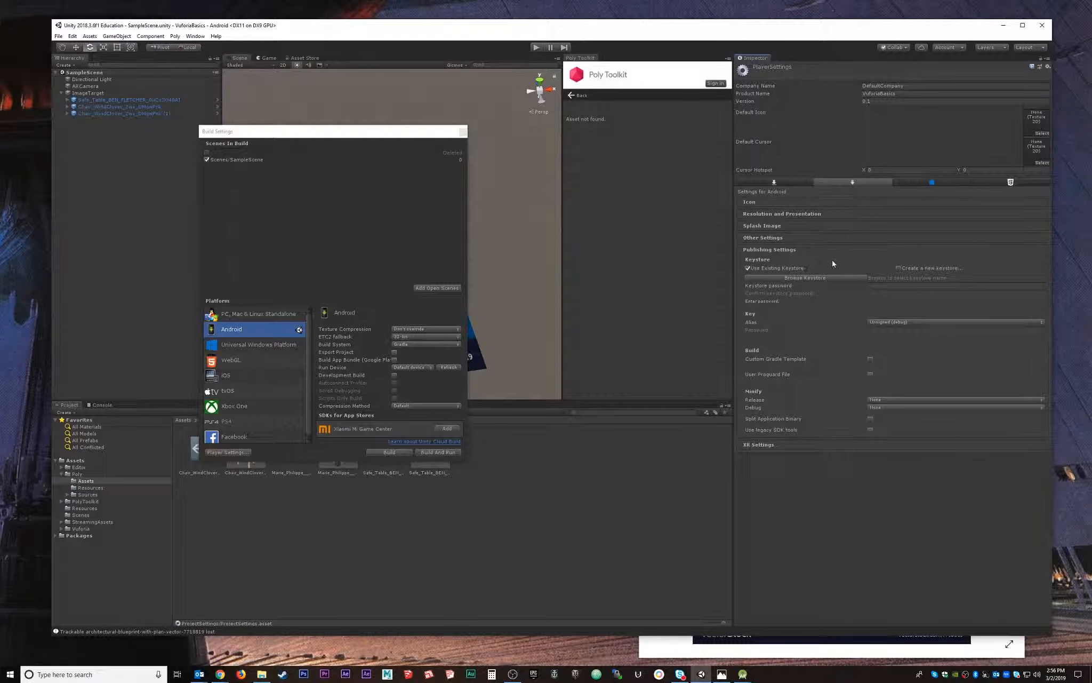
click(899, 268)
click(889, 287)
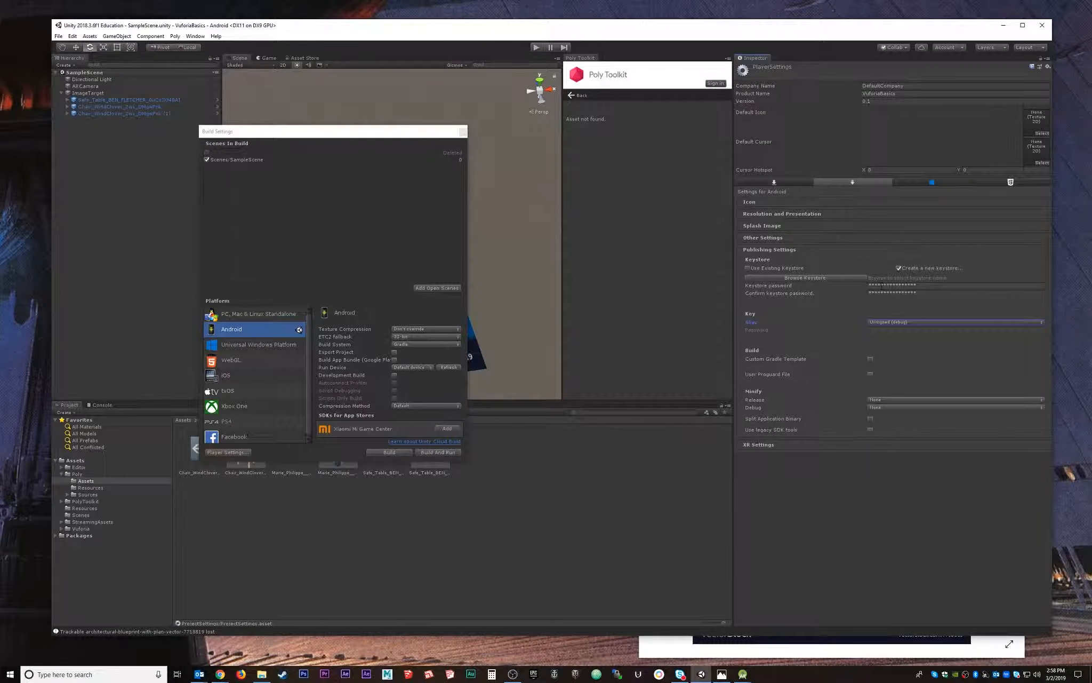
click(820, 277)
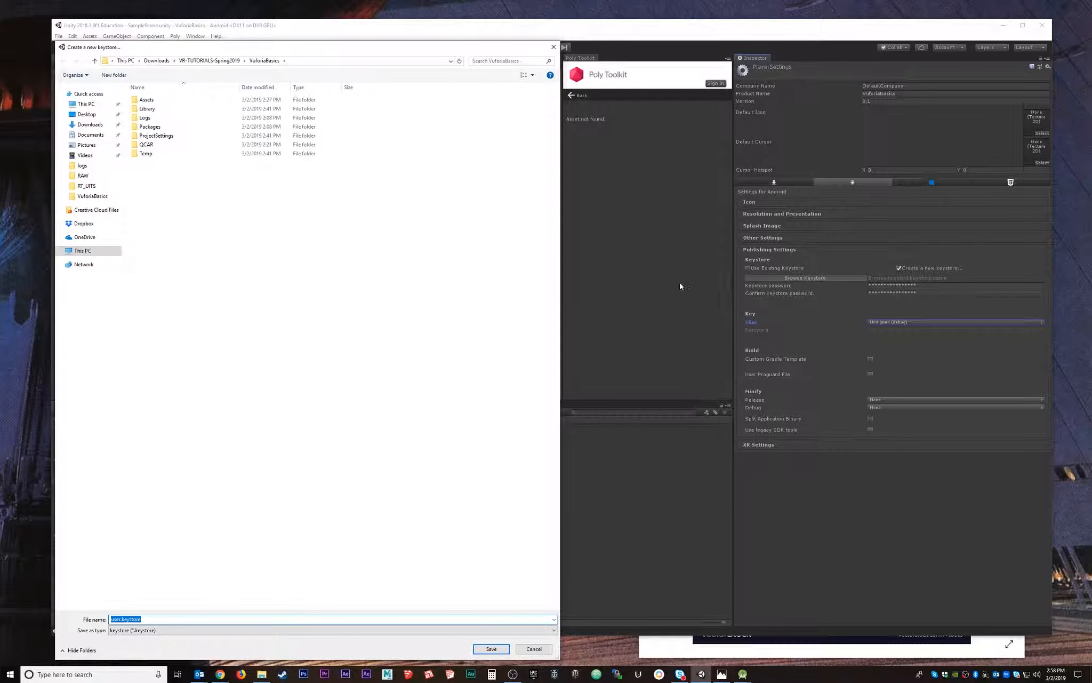
drag(412, 41, 569, 88)
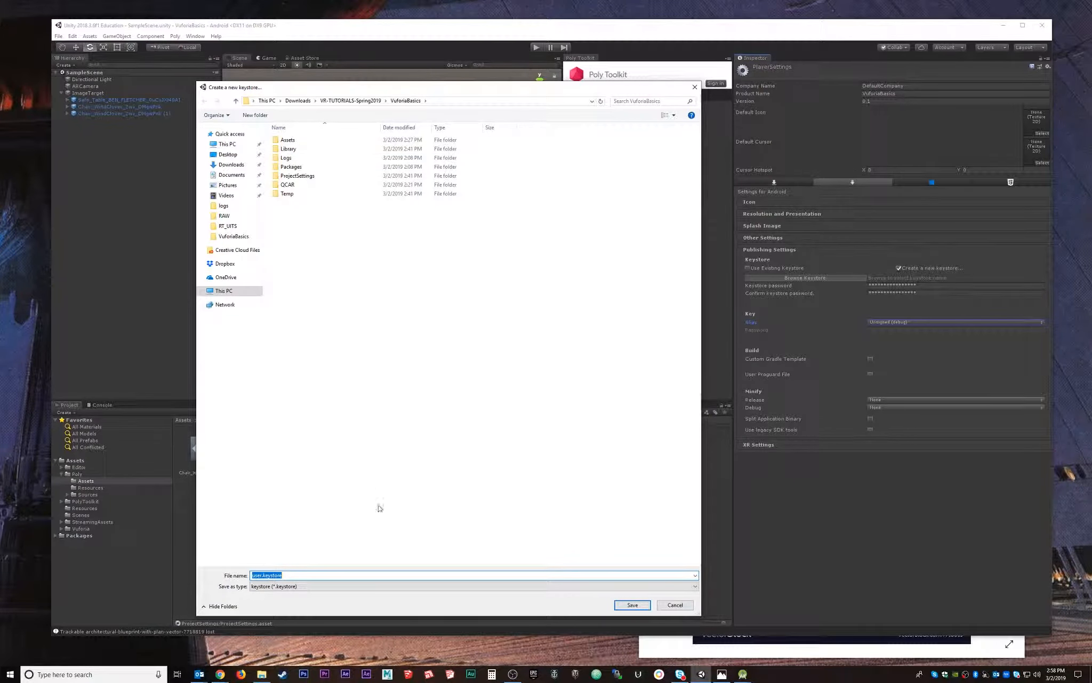
click(632, 605)
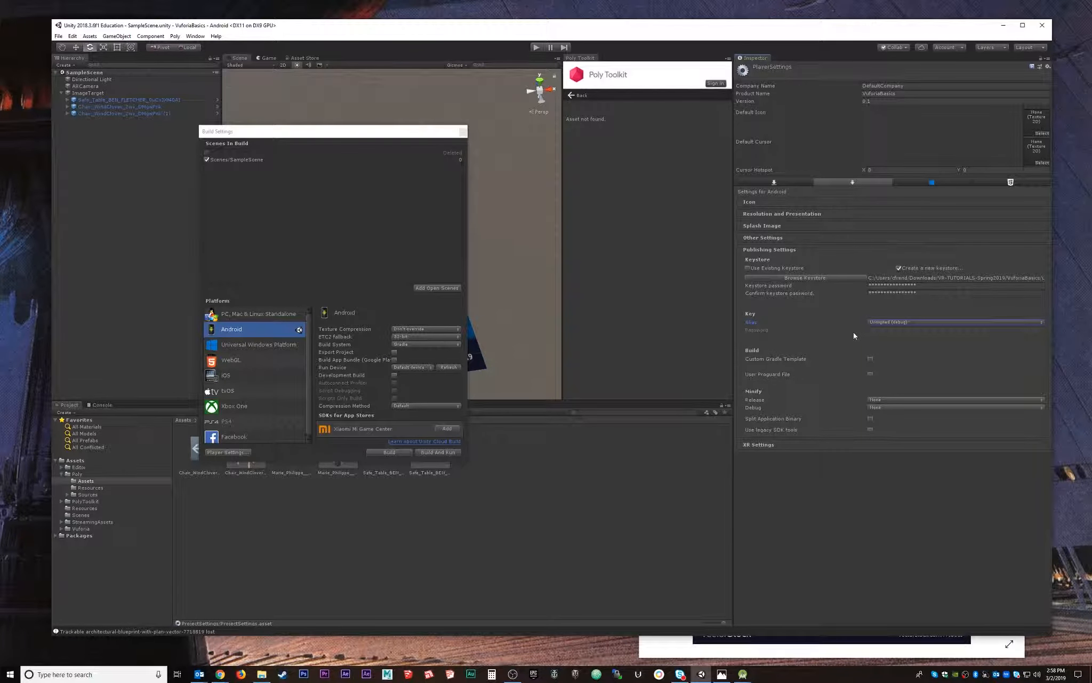
Create a new signing key with an alias, password and full name, organization AVL, city Indy, the state and country code US.
click(894, 322)
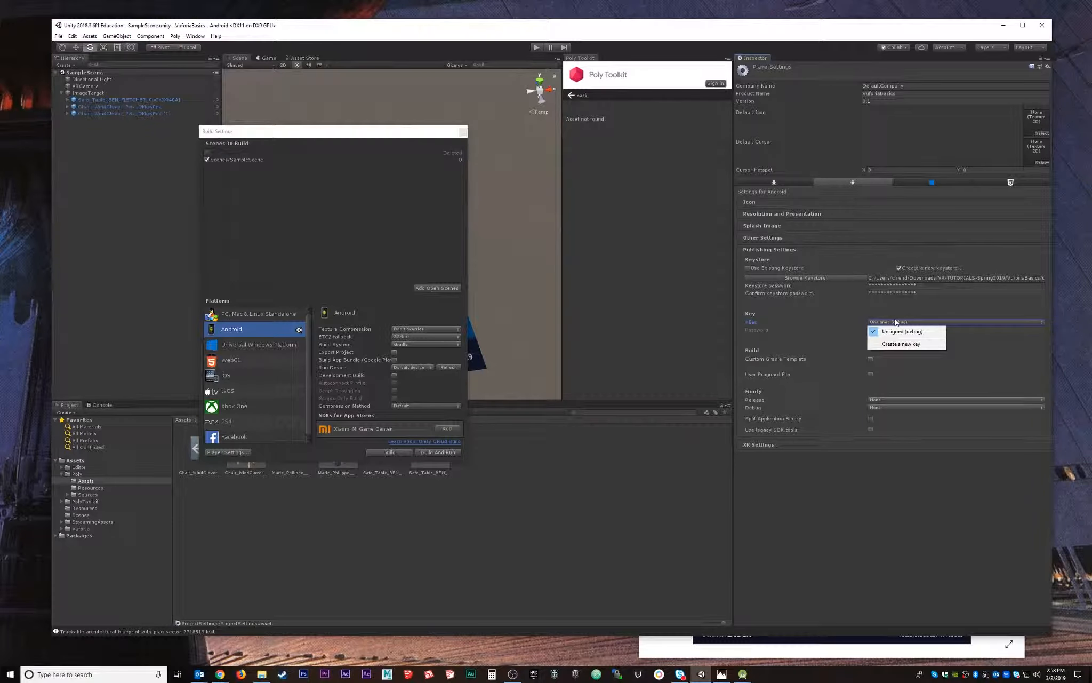
click(908, 344)
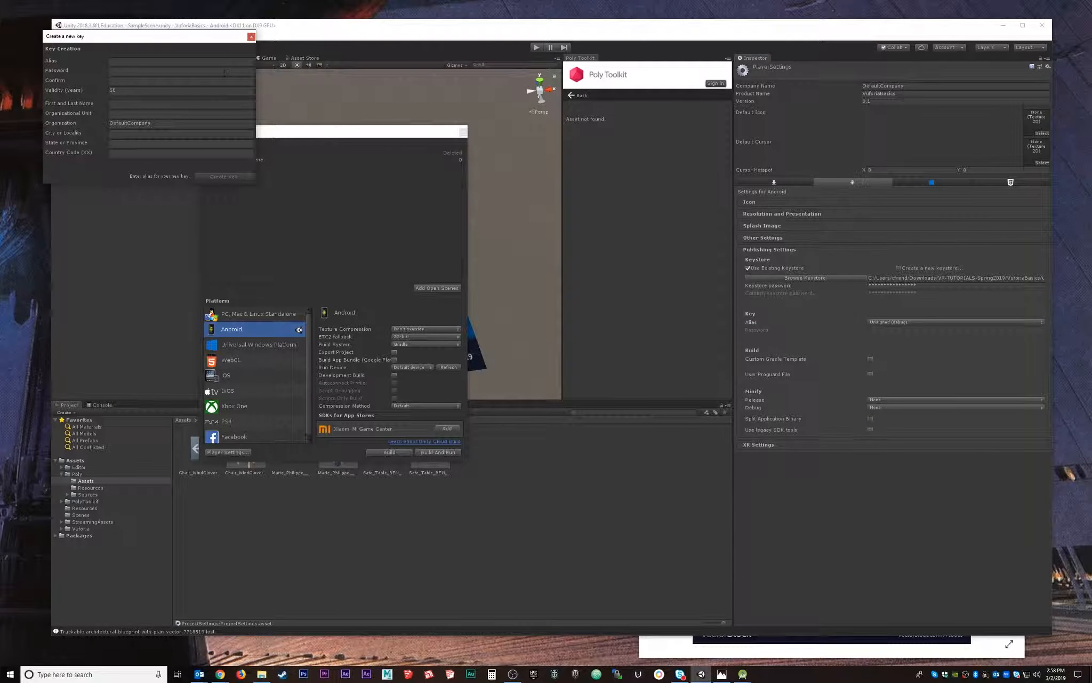
drag(175, 39, 620, 254)
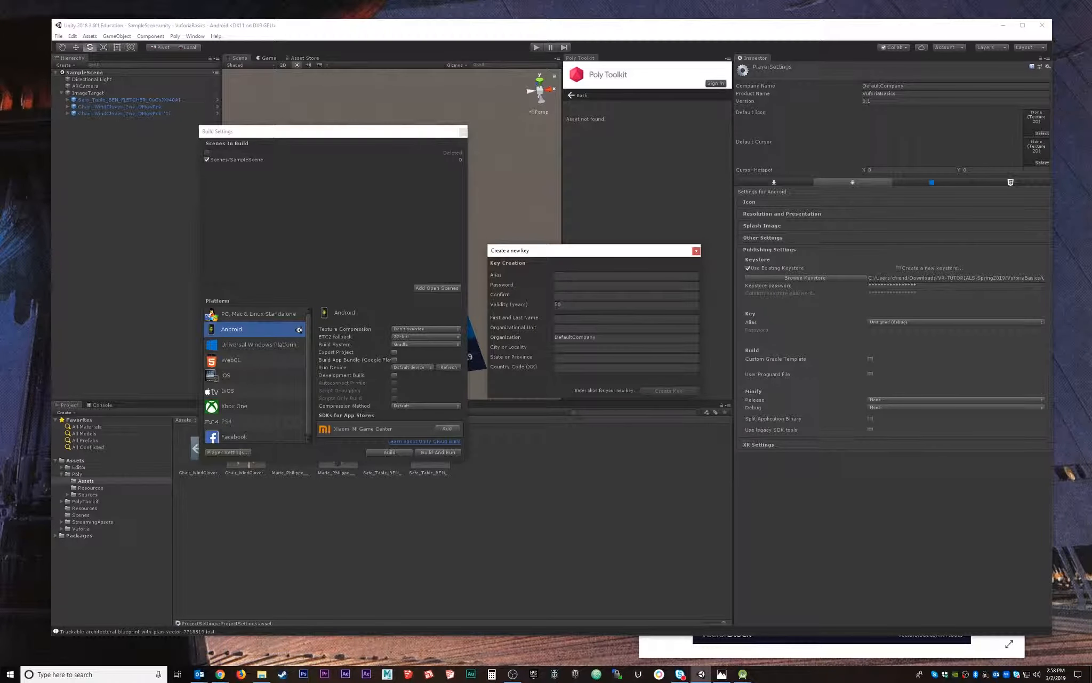
click(584, 274)
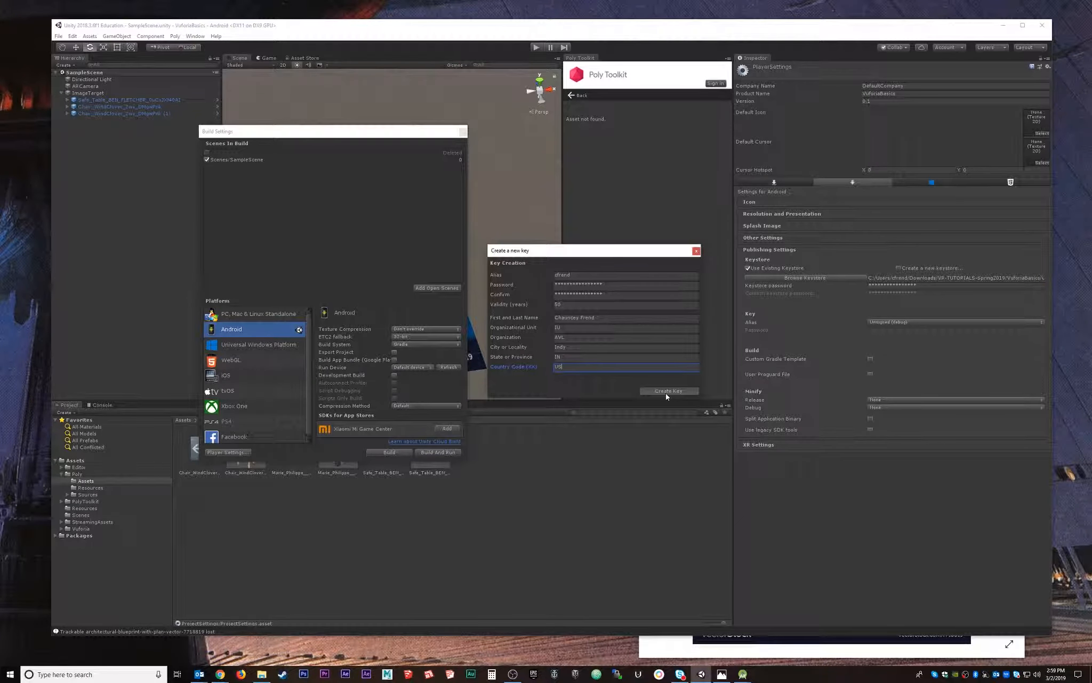
click(666, 394)
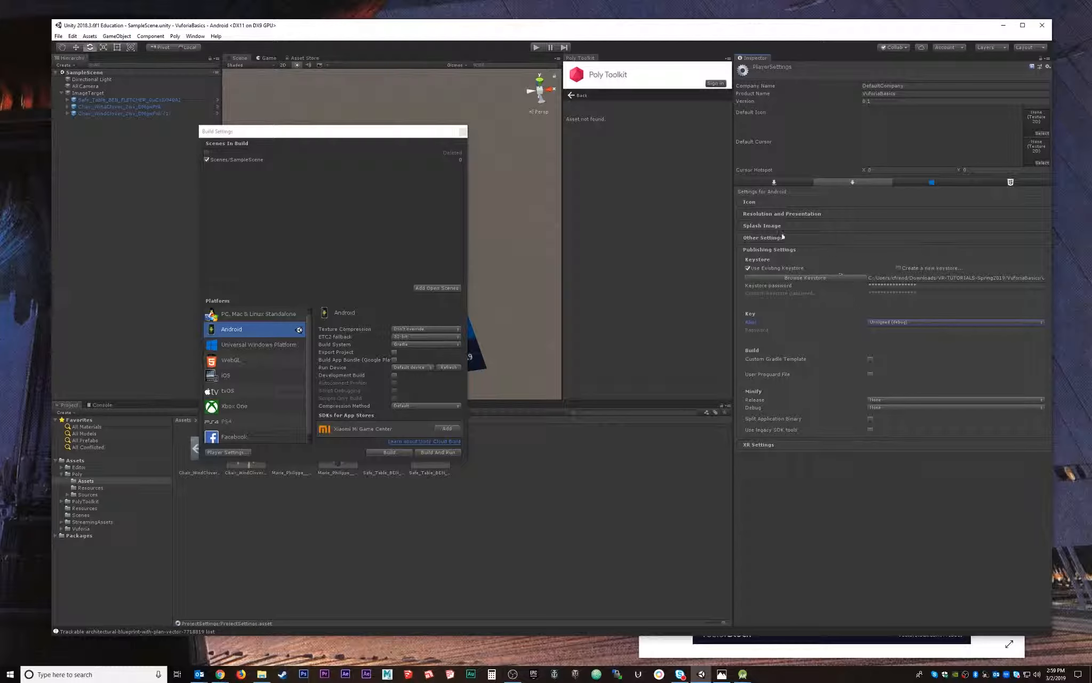
Select the new key's alias in place of Unsigned (debug) and enter the key password.
click(905, 287)
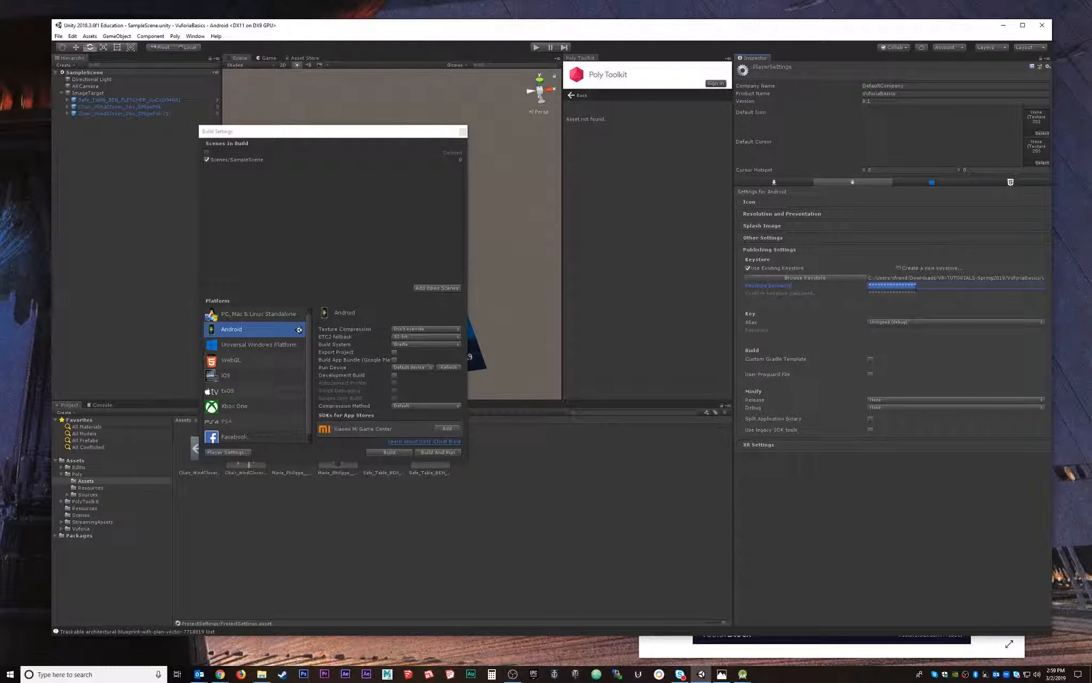
click(902, 322)
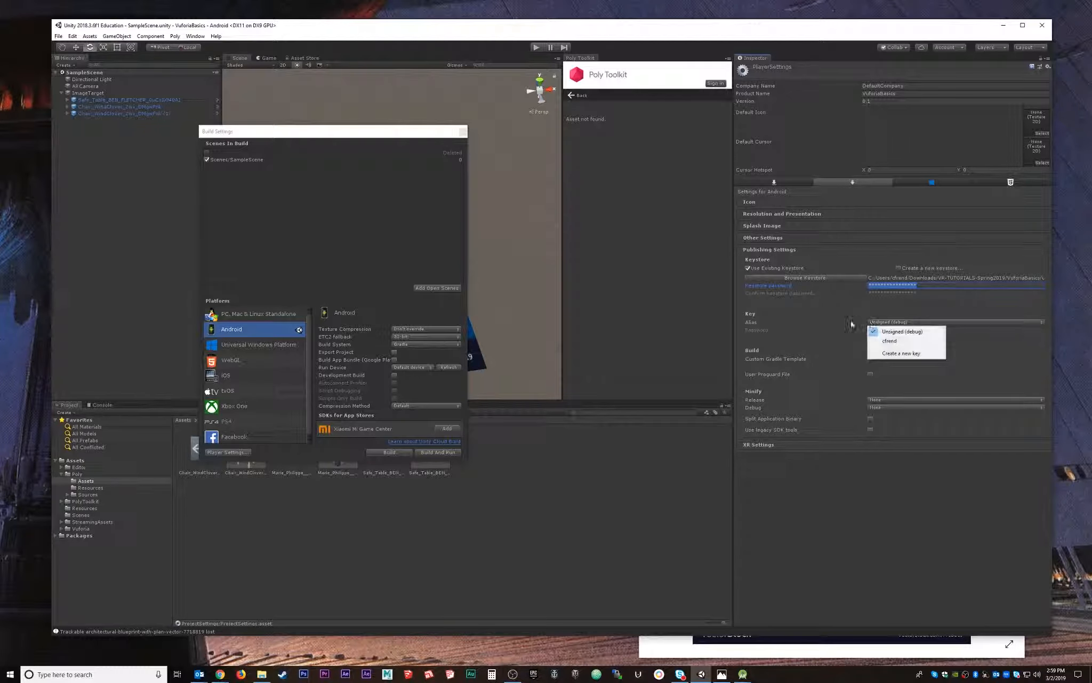
click(894, 341)
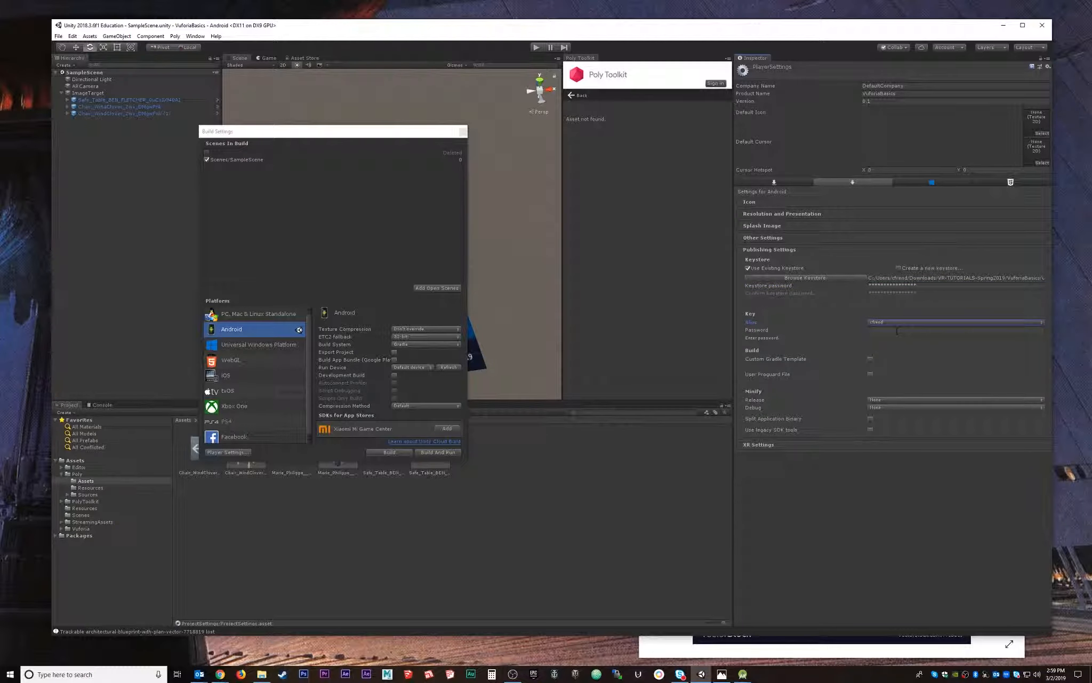
click(889, 331)
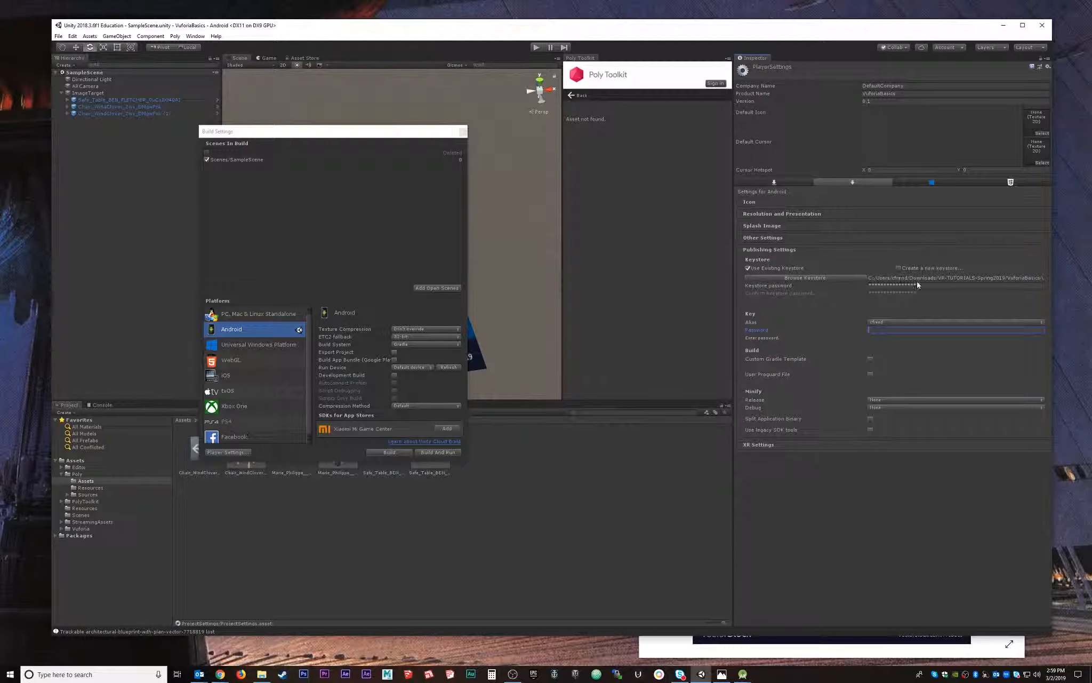
text(***)
text(***********)
Switch to File Explorer, locate user.keystore in the VuforiaBasics folder, and return to Unity.
click(262, 674)
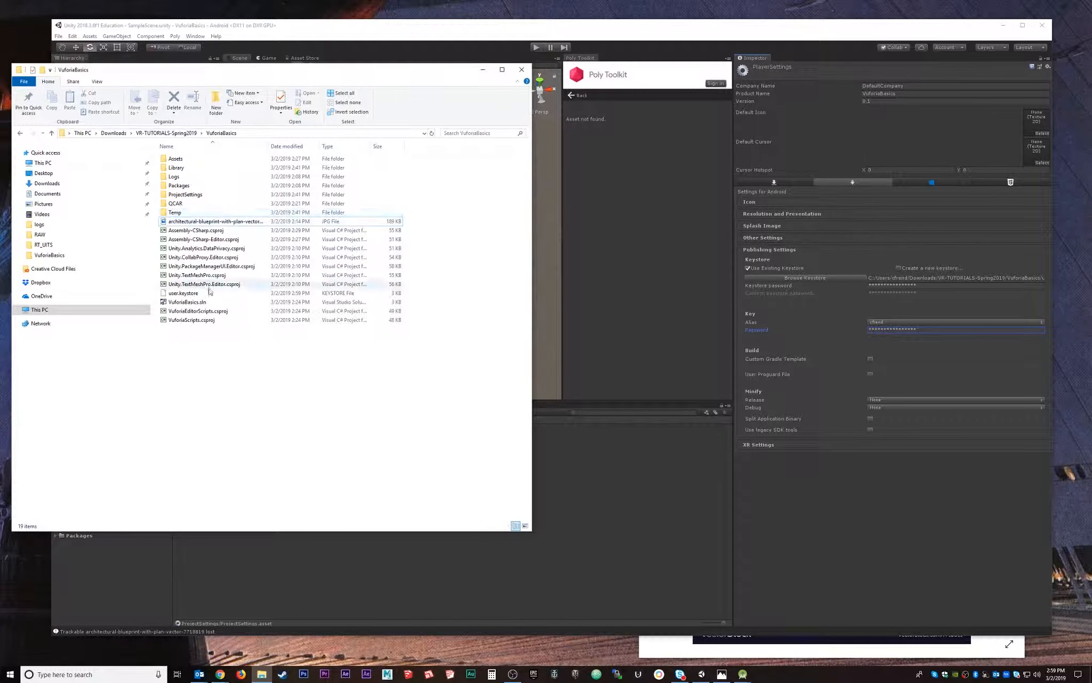
click(189, 294)
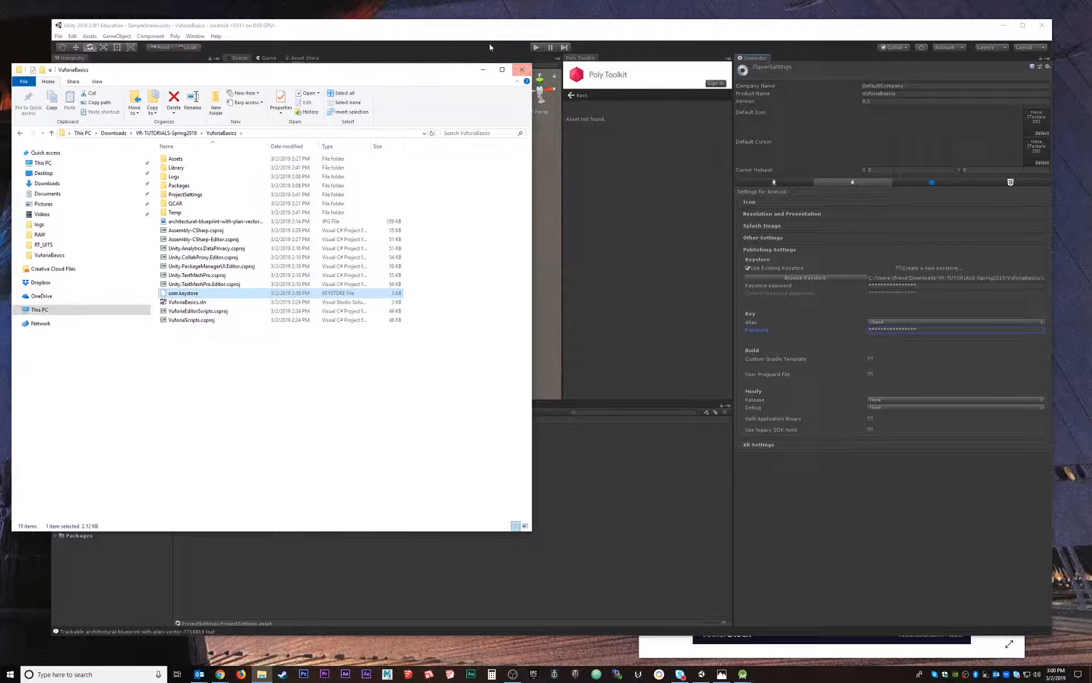
click(678, 293)
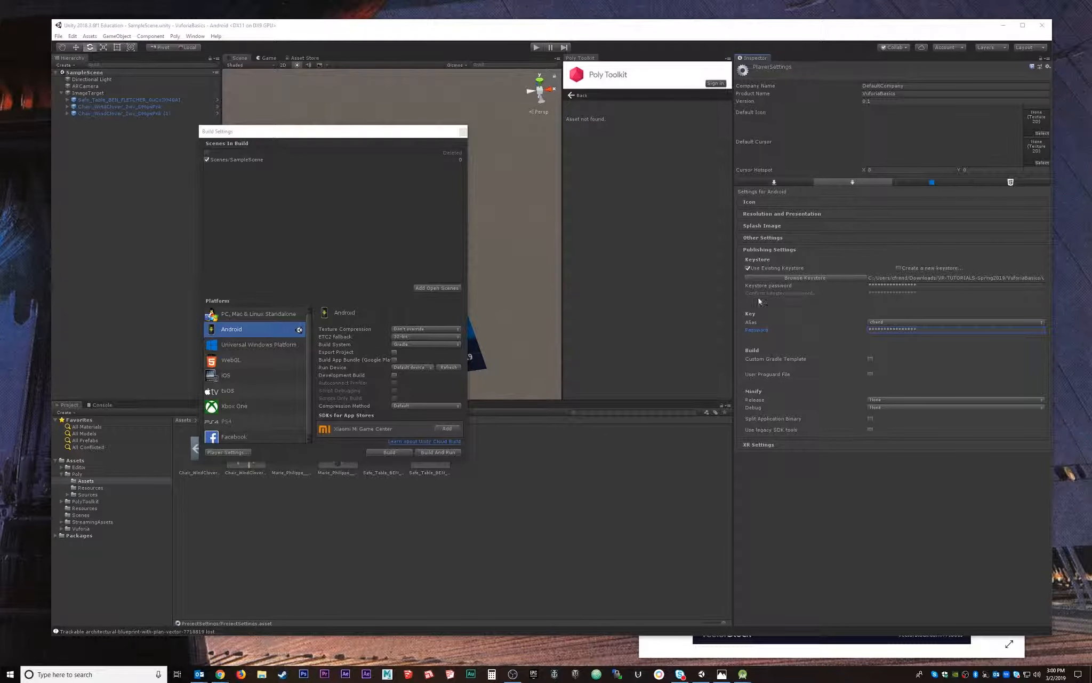
Start the Android build and create a folder named VuforiaAppBuild inside the VuforiaBasics project folder.
drag(332, 132, 387, 67)
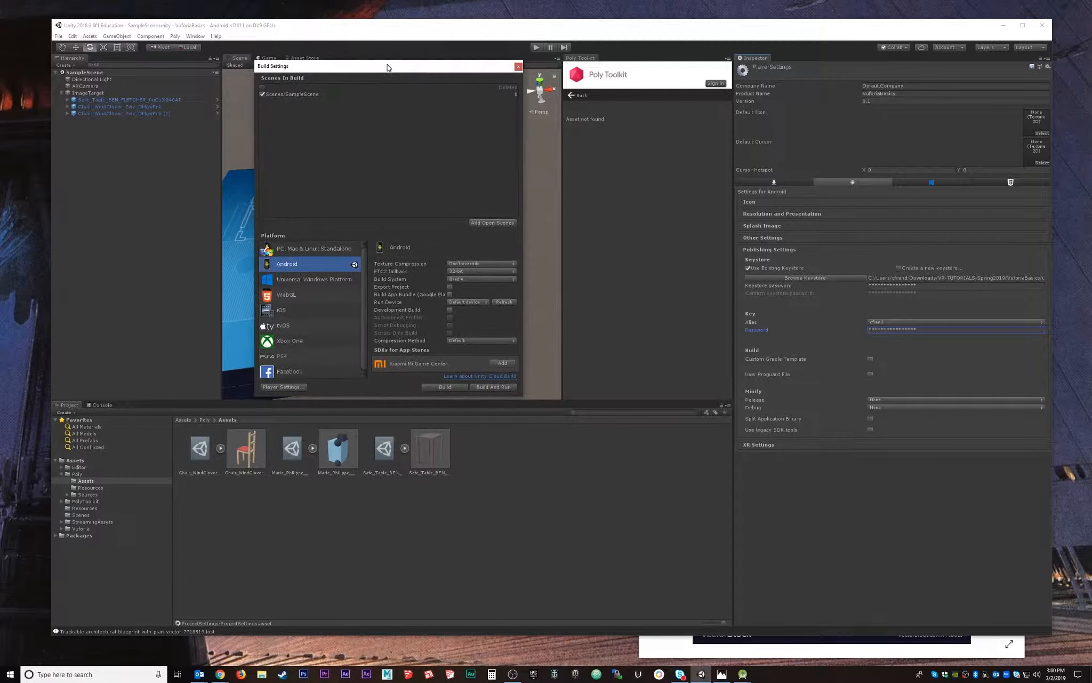
click(447, 386)
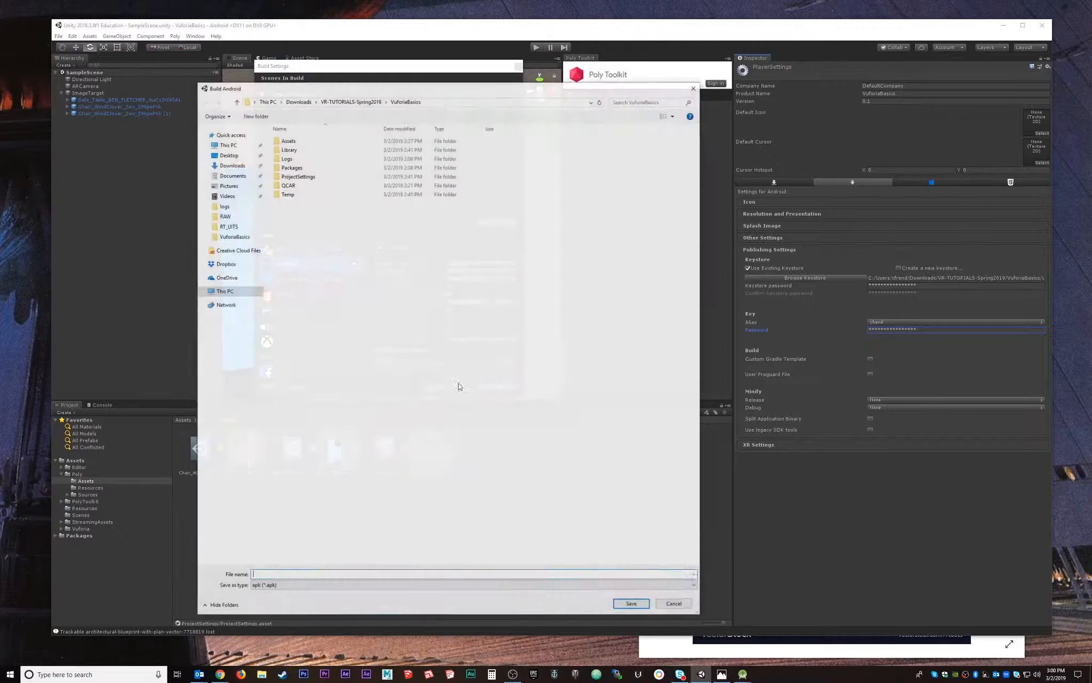
right_click(330, 241)
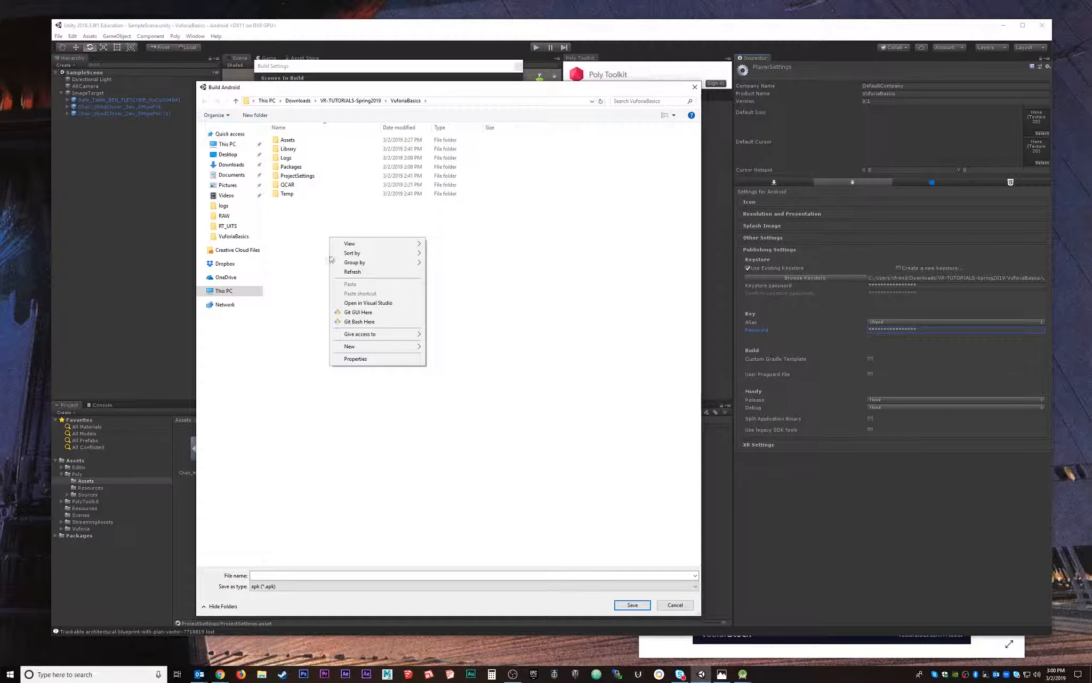
mouse_move(381, 347)
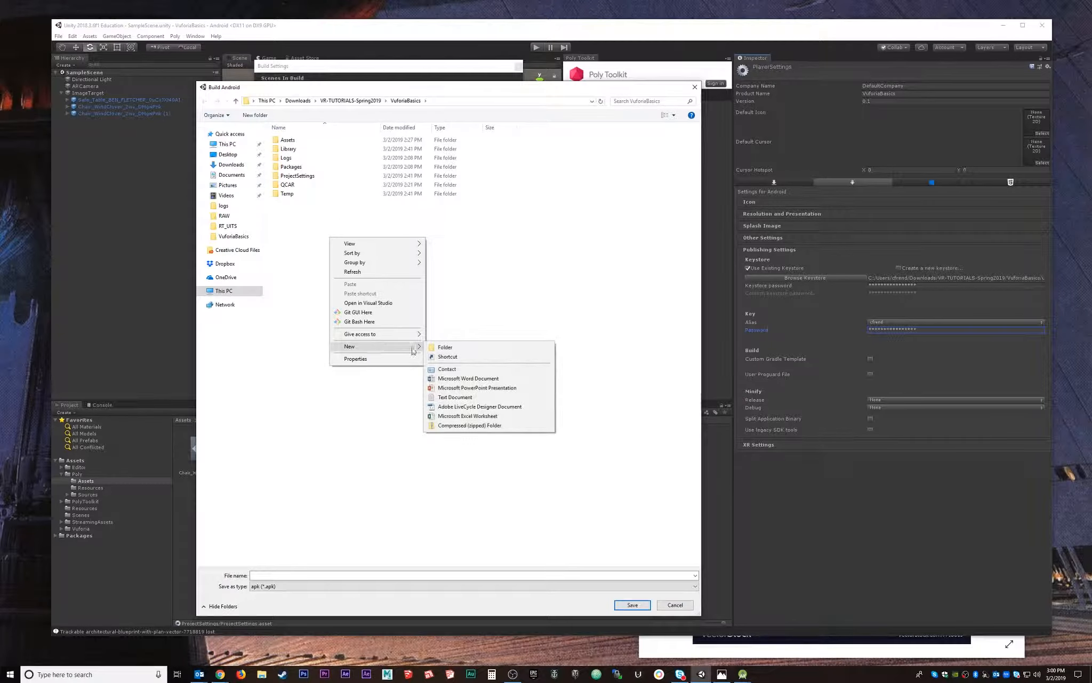
click(474, 347)
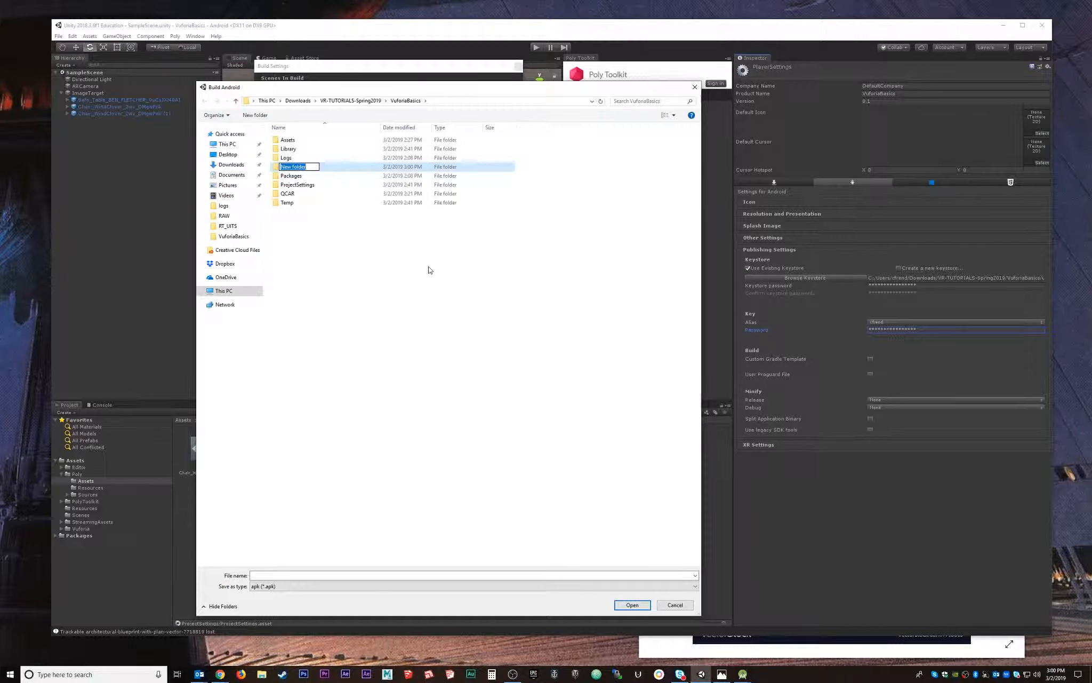
text(VuforiaAppBuild)
key(Return)
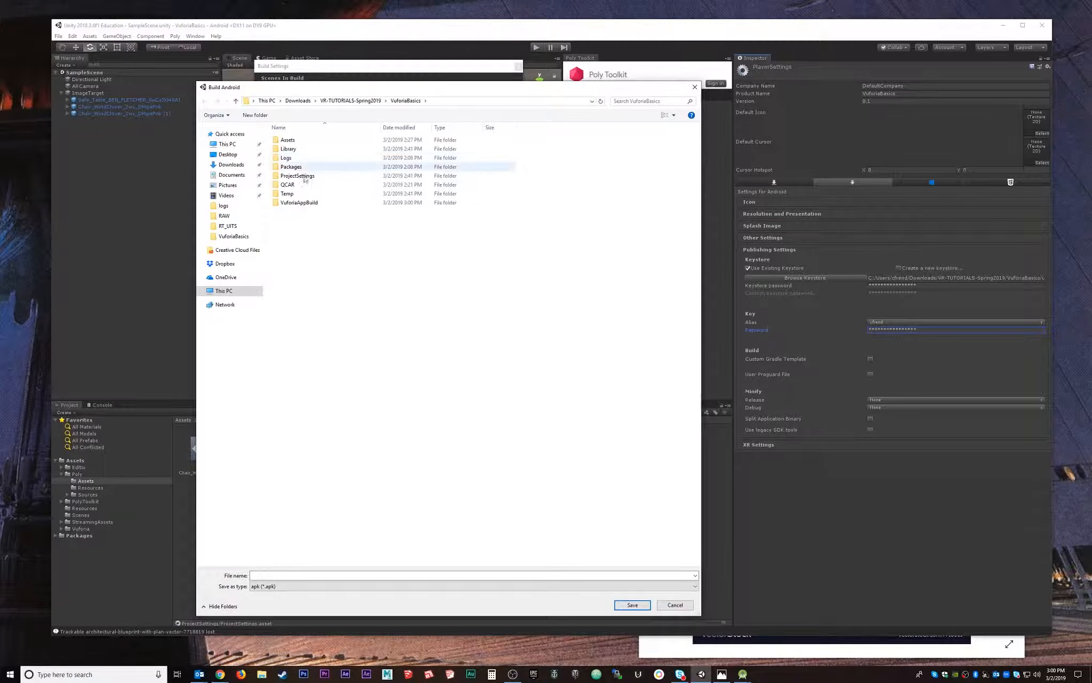
Try to build the Android app as Blueprint in the VuforiaAppBuild folder.
double_click(291, 203)
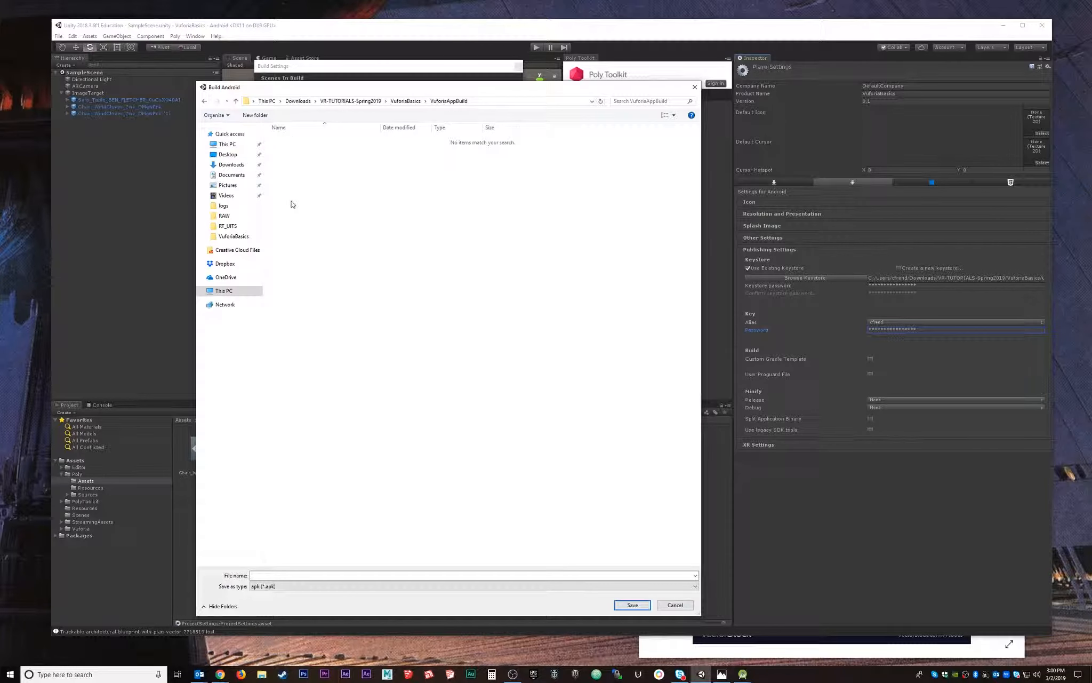
click(342, 574)
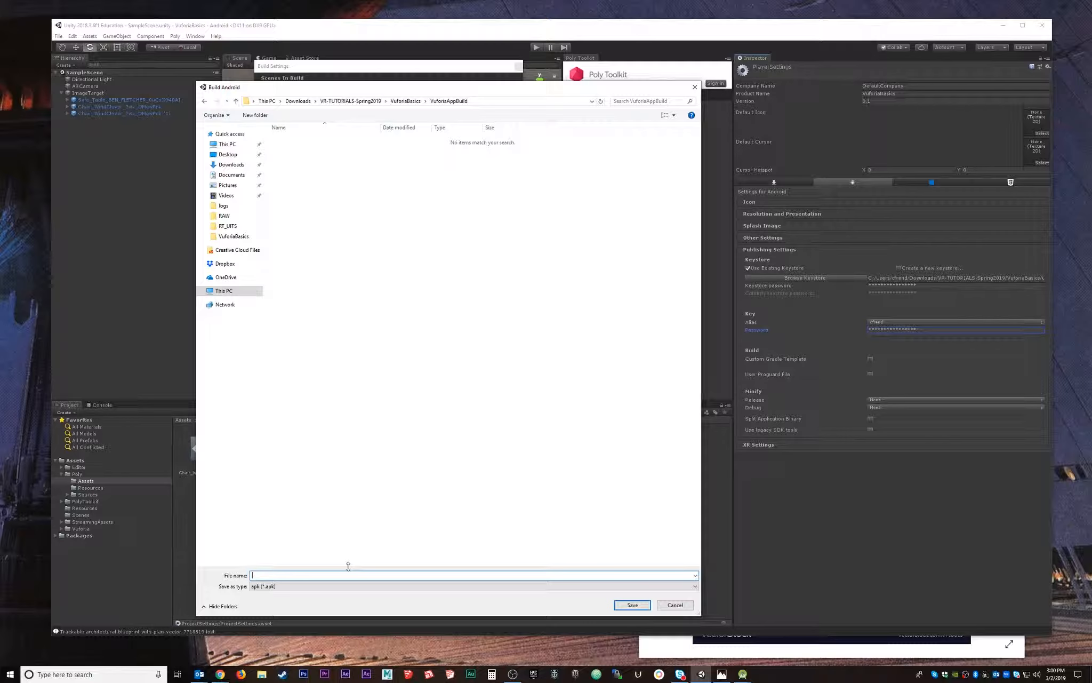
text(Blueprint)
click(636, 605)
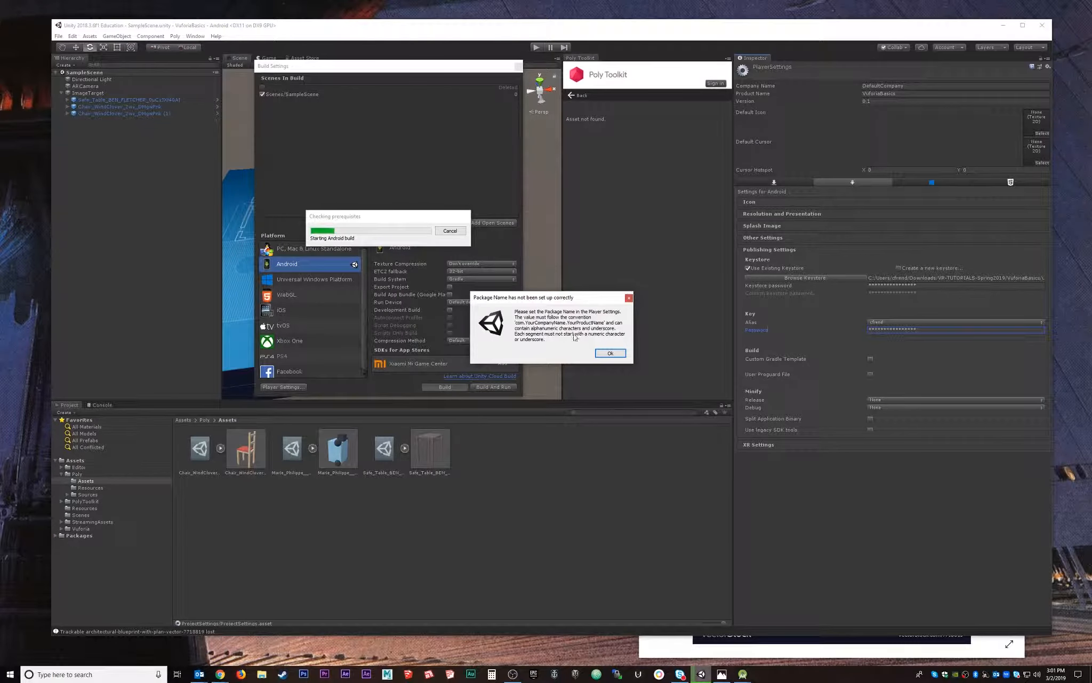
click(611, 353)
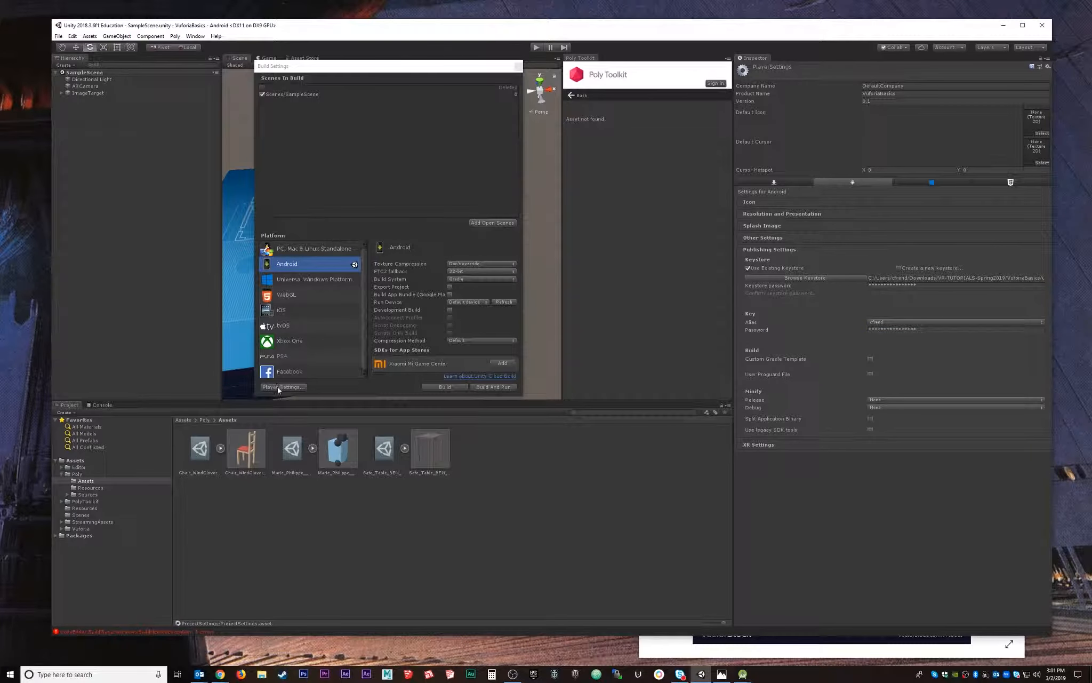
Set the Android package name to edu.IndianaUniversity.Blueprint in the player identification settings.
click(780, 249)
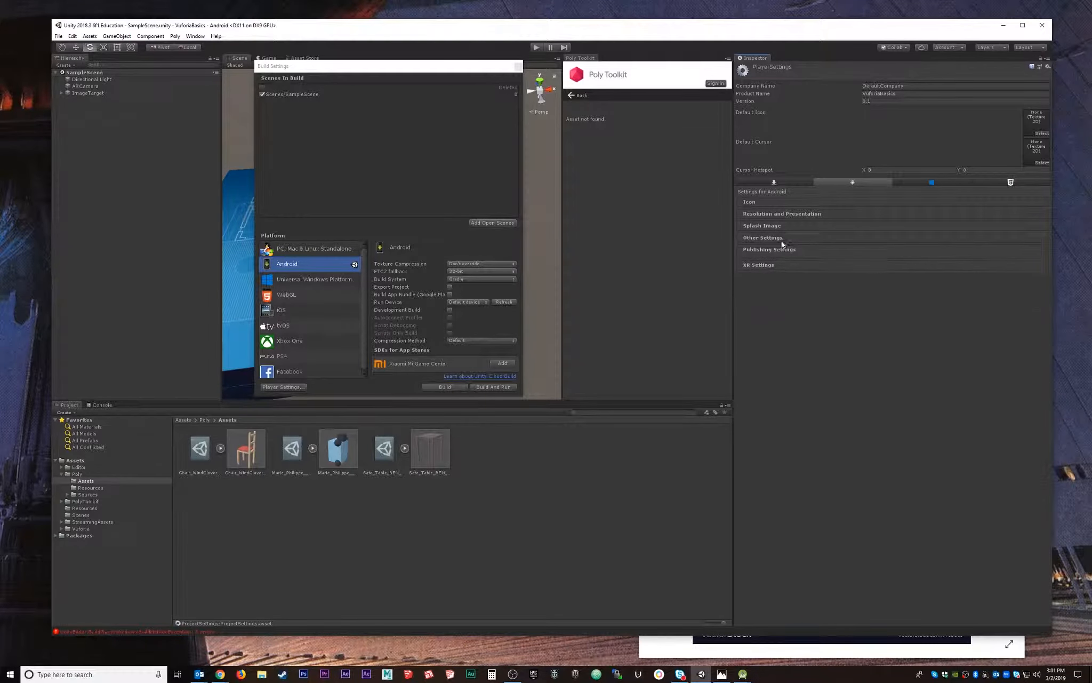
click(776, 238)
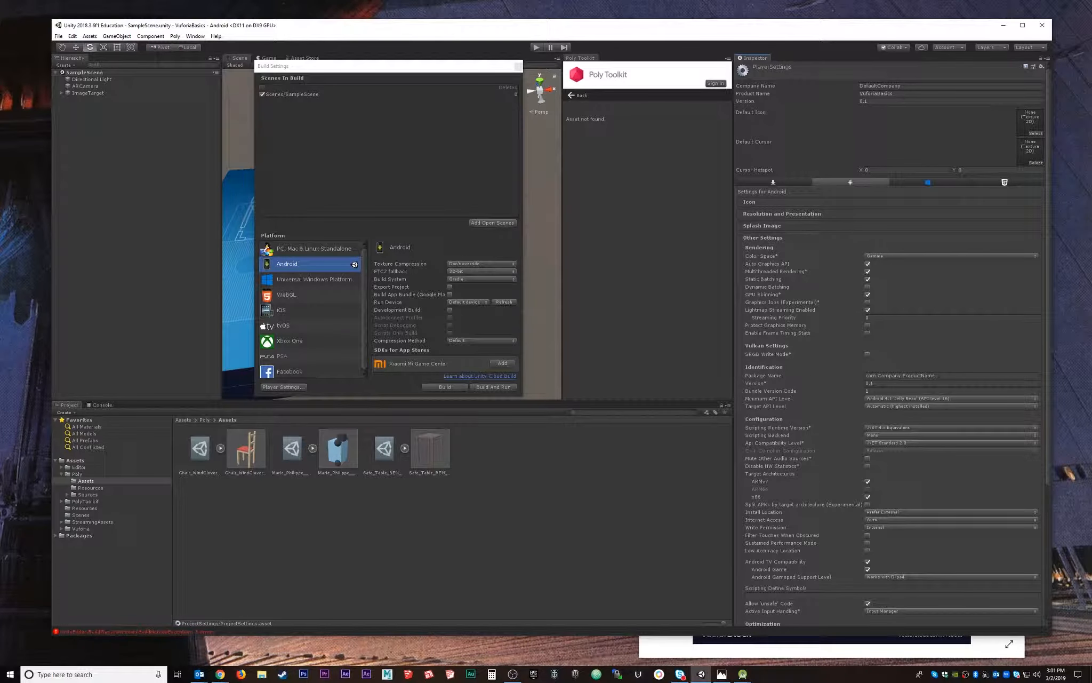
click(877, 375)
click(877, 375)
key(BackSpace)
key(BackSpace)
key(BackSpace)
text(edu)
text(IndianaUniver)
text(B)
click(881, 382)
Set the minimum API level to Android 8.0 'Oreo' (API level 26).
click(773, 398)
click(884, 399)
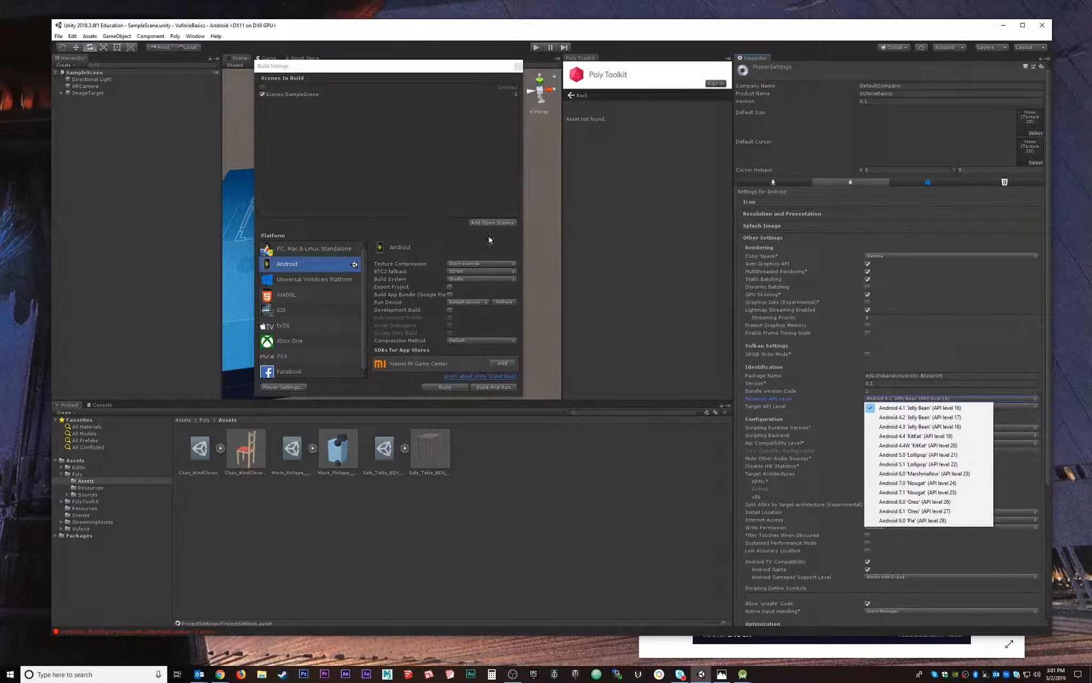
click(906, 501)
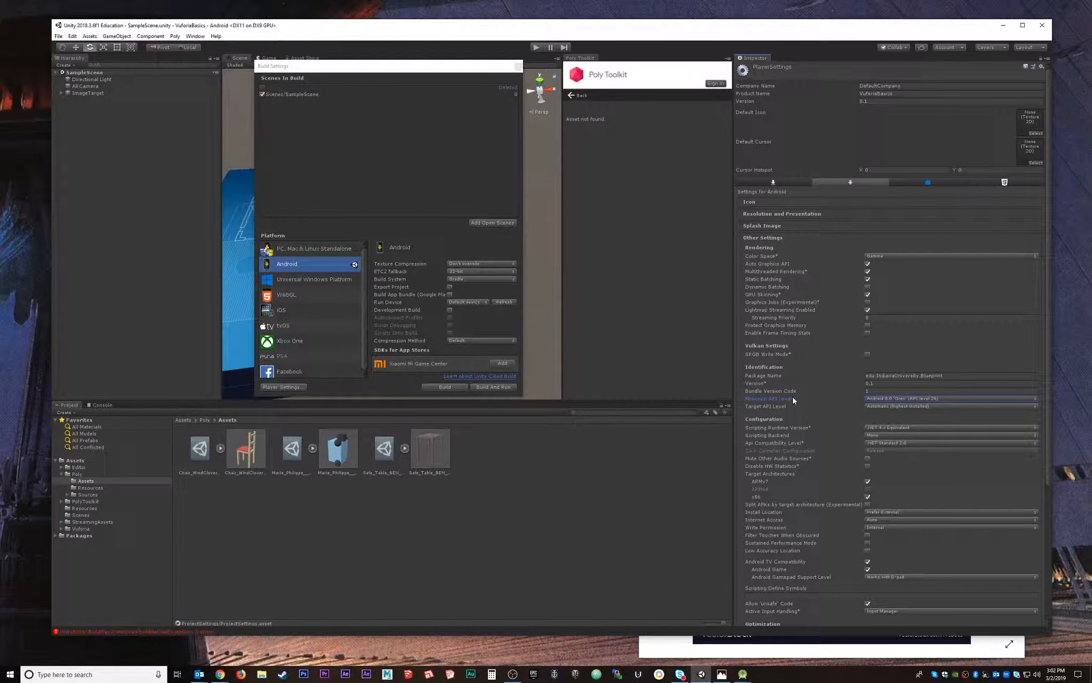
Review the available minimum API levels and keep Android 8.0 'Oreo' (API level 26) selected.
click(901, 400)
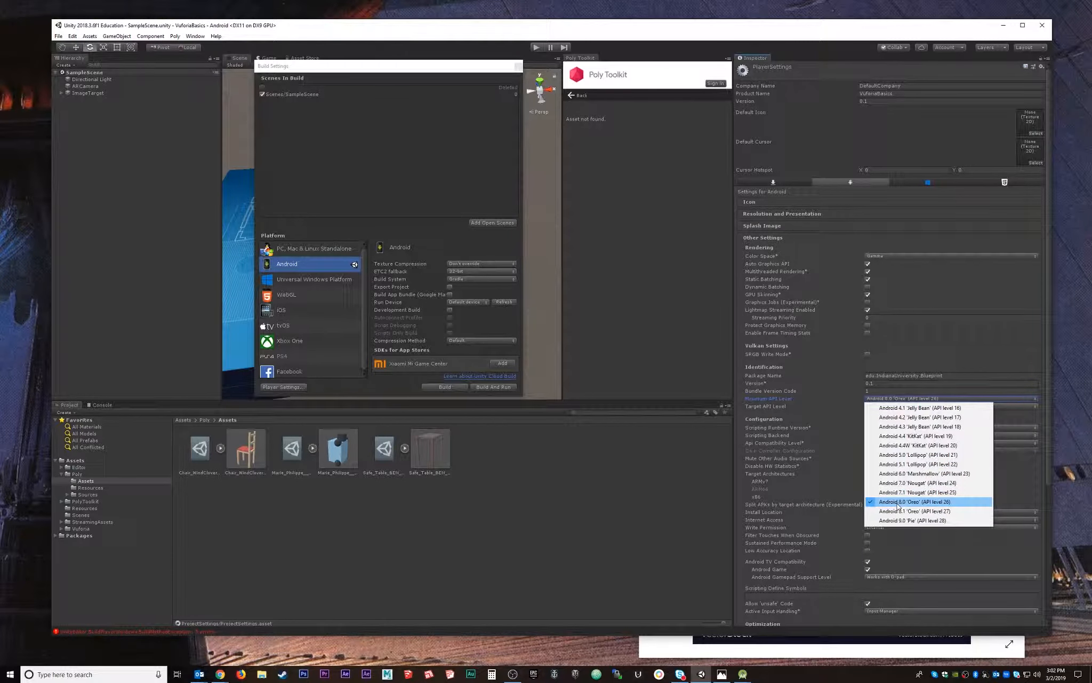
click(909, 501)
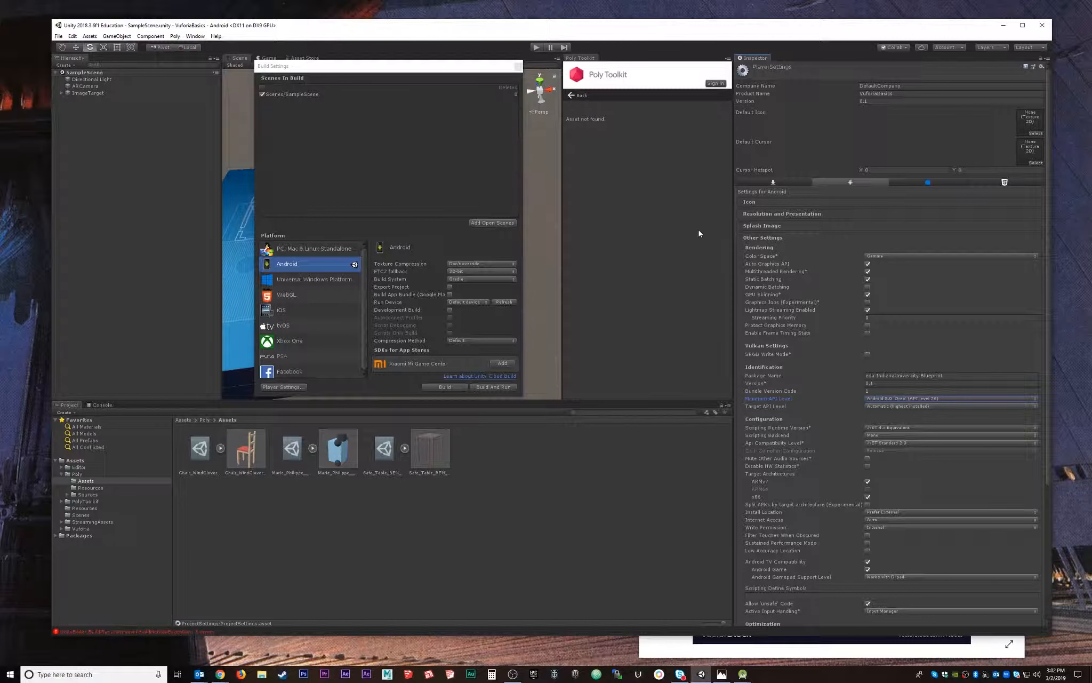
Build the Android app as Blueprint.apk in the VuforiaAppBuild folder and allow OpenJDK Platform binary through the firewall on domain networks.
click(457, 388)
click(457, 386)
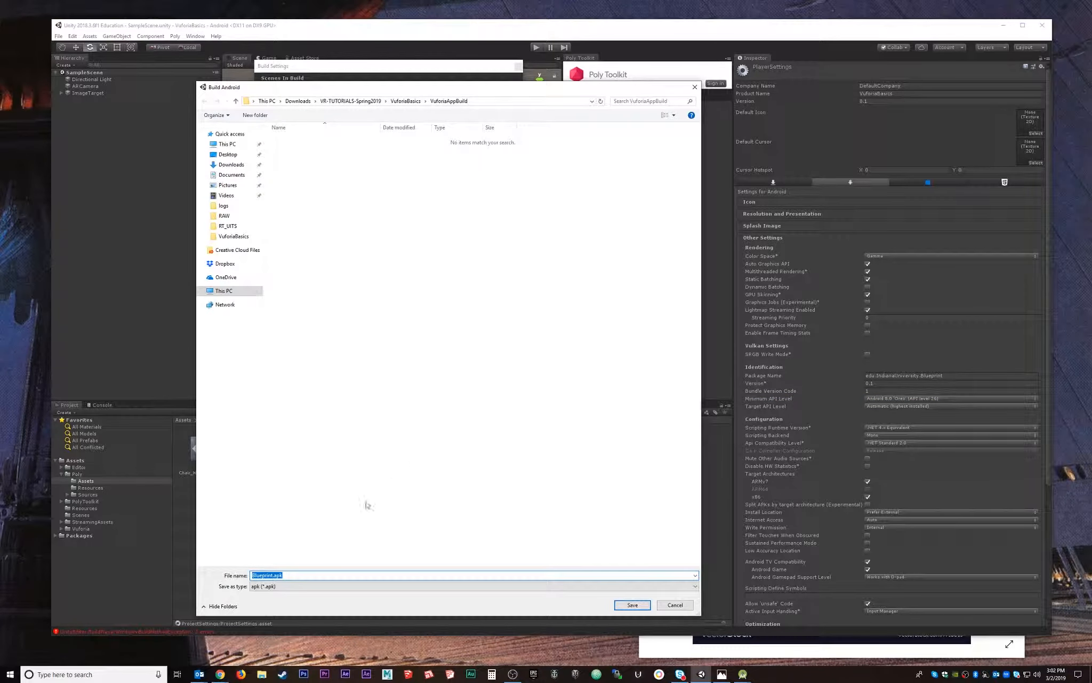
click(633, 606)
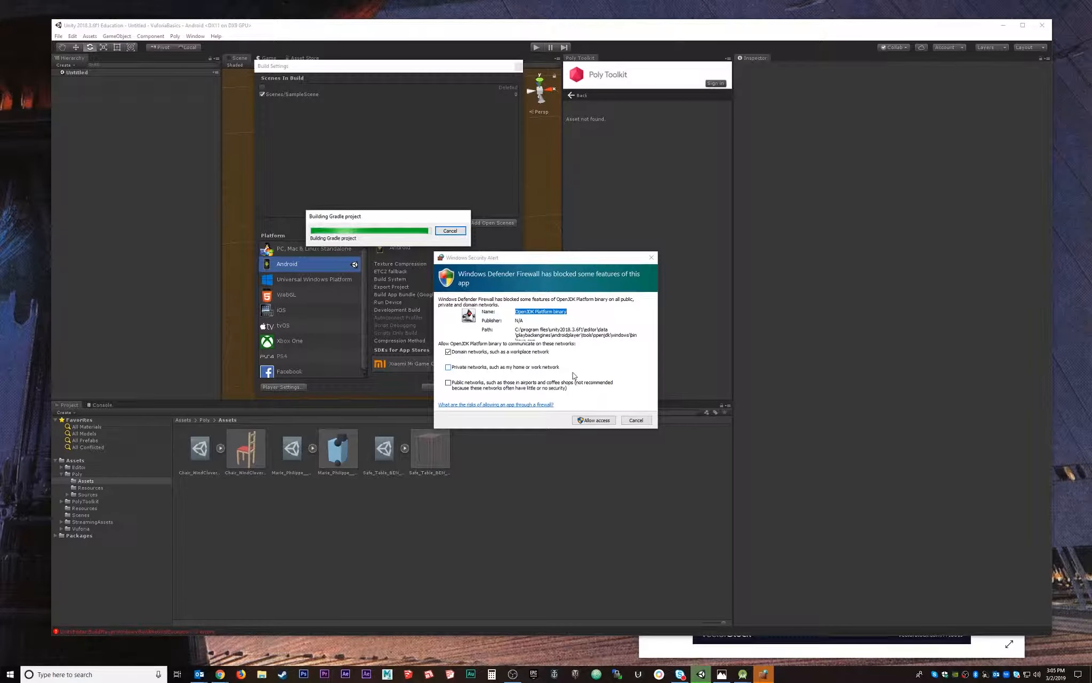
click(595, 420)
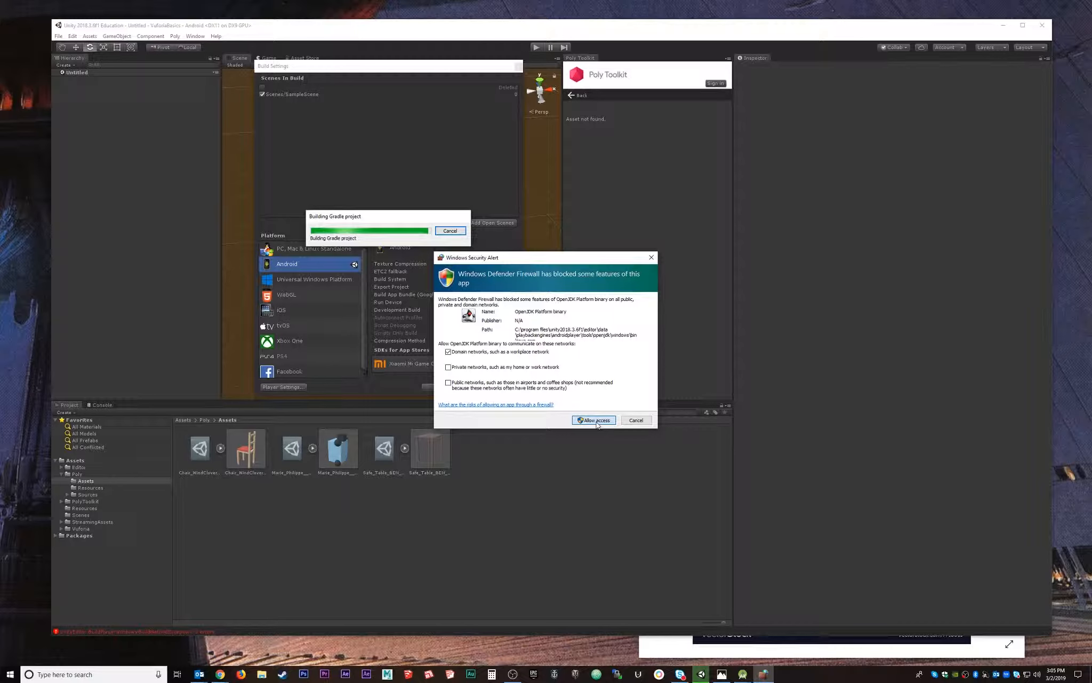
click(595, 421)
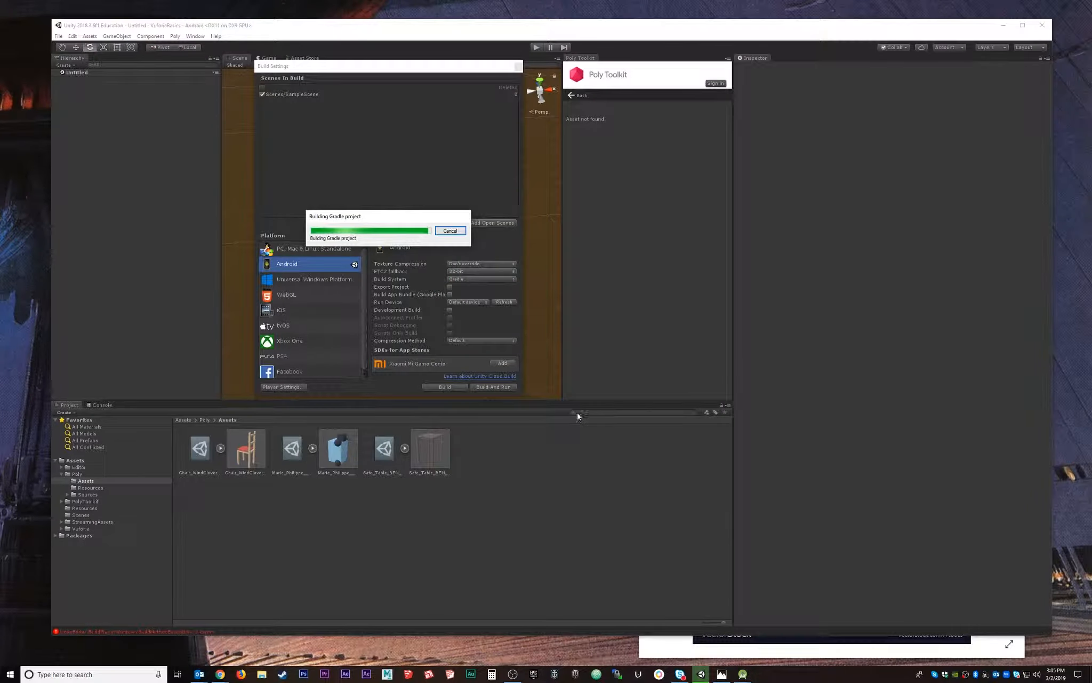